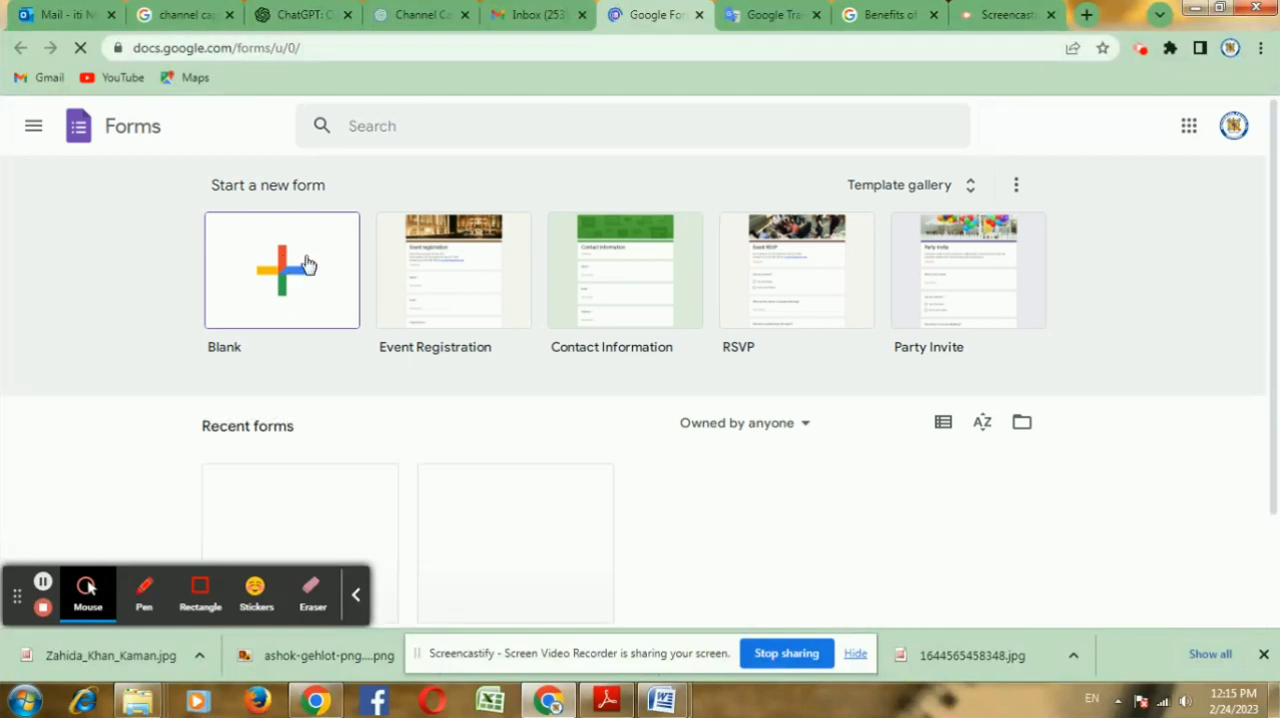
Step: Create a blank form and name it "NATIONAL SCIENCE DAY FESTIVEL"
left_click(280, 270)
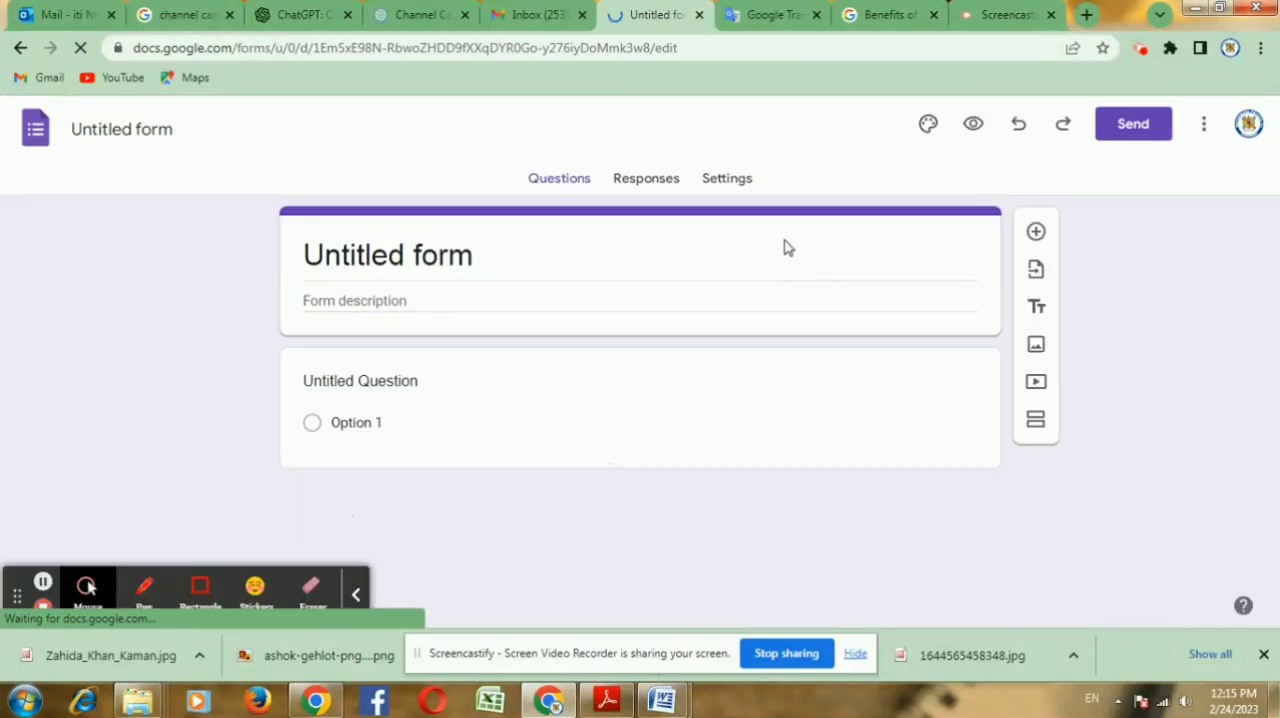
left_click(148, 128)
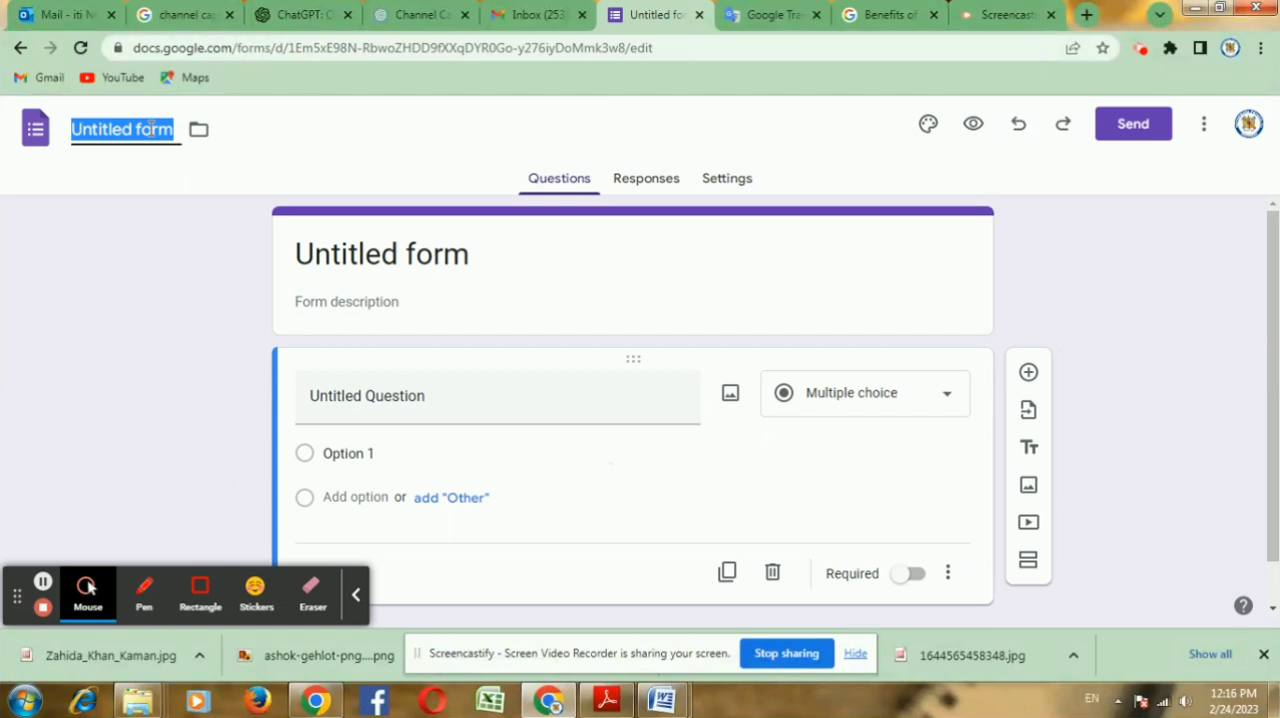
type("NATIONAL")
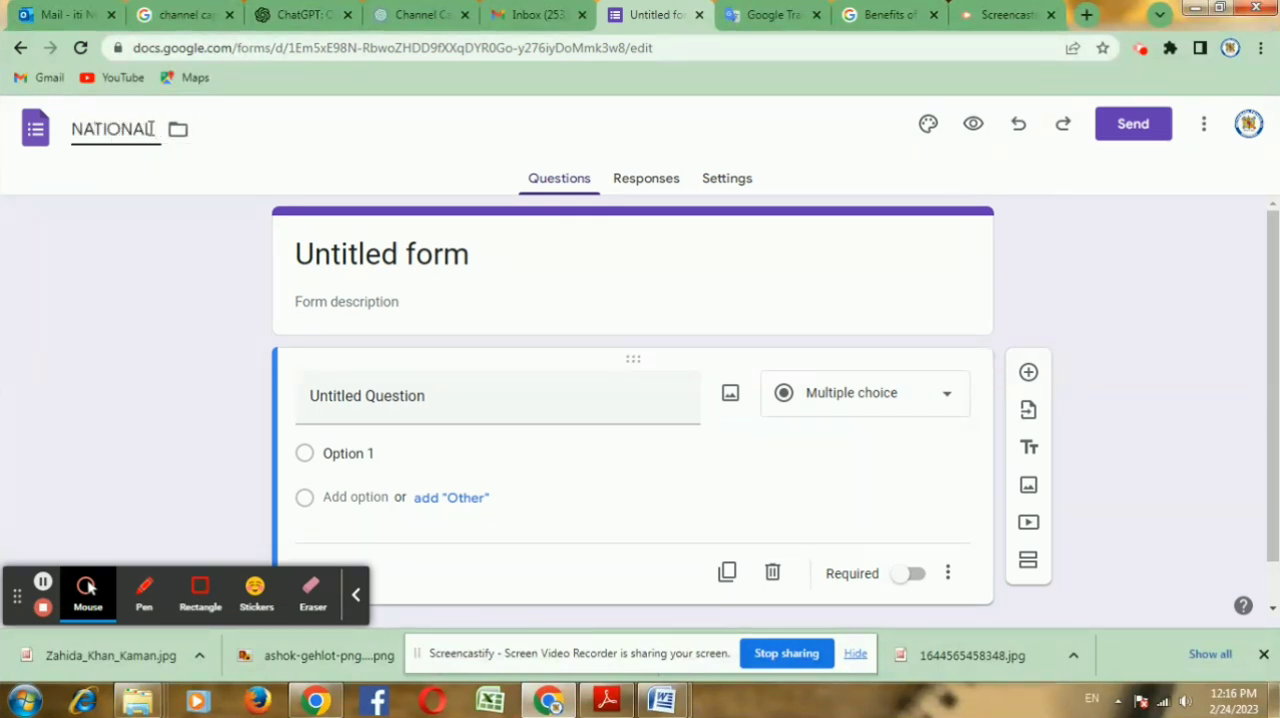
type(" SCIENCE")
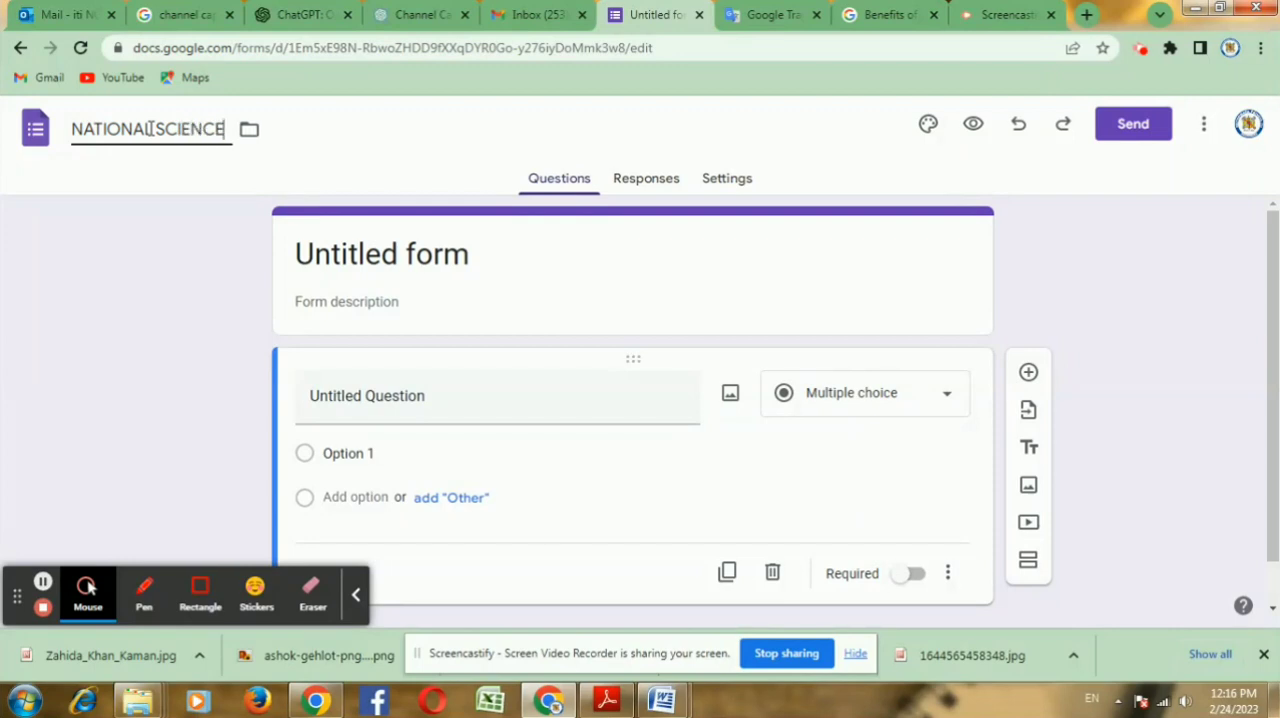
type(" DAY")
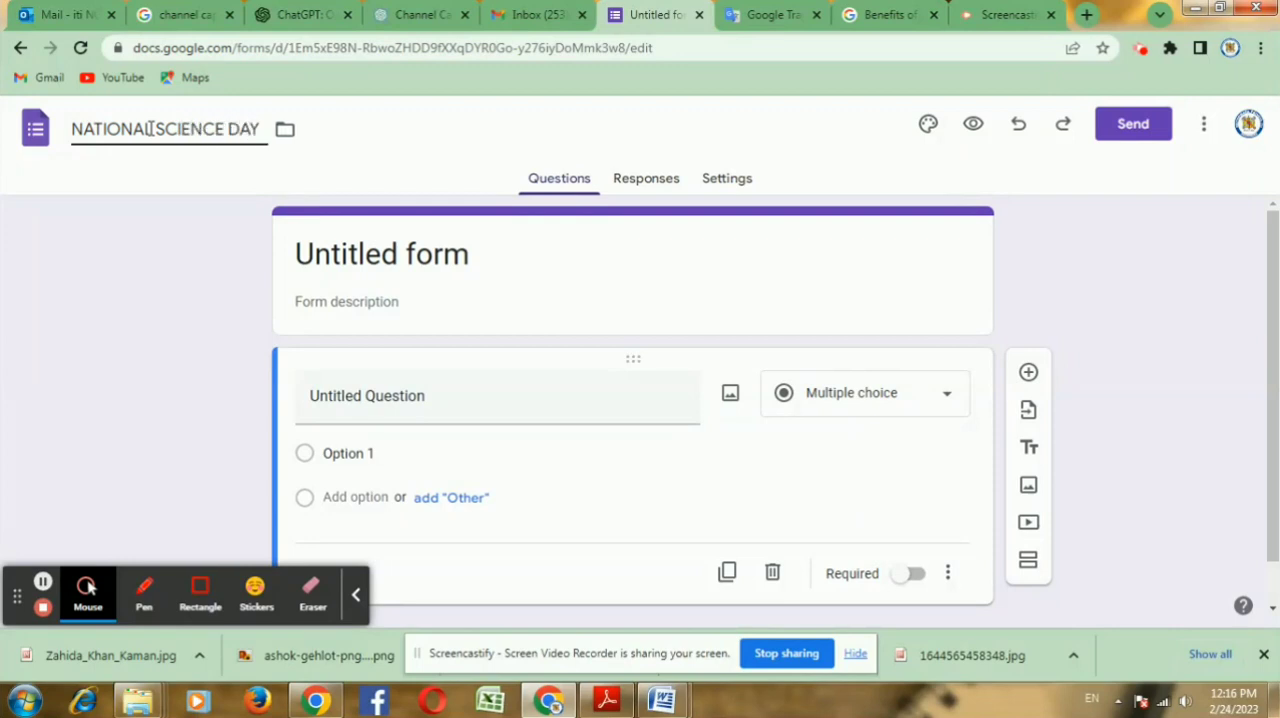
type(" FESTIVE")
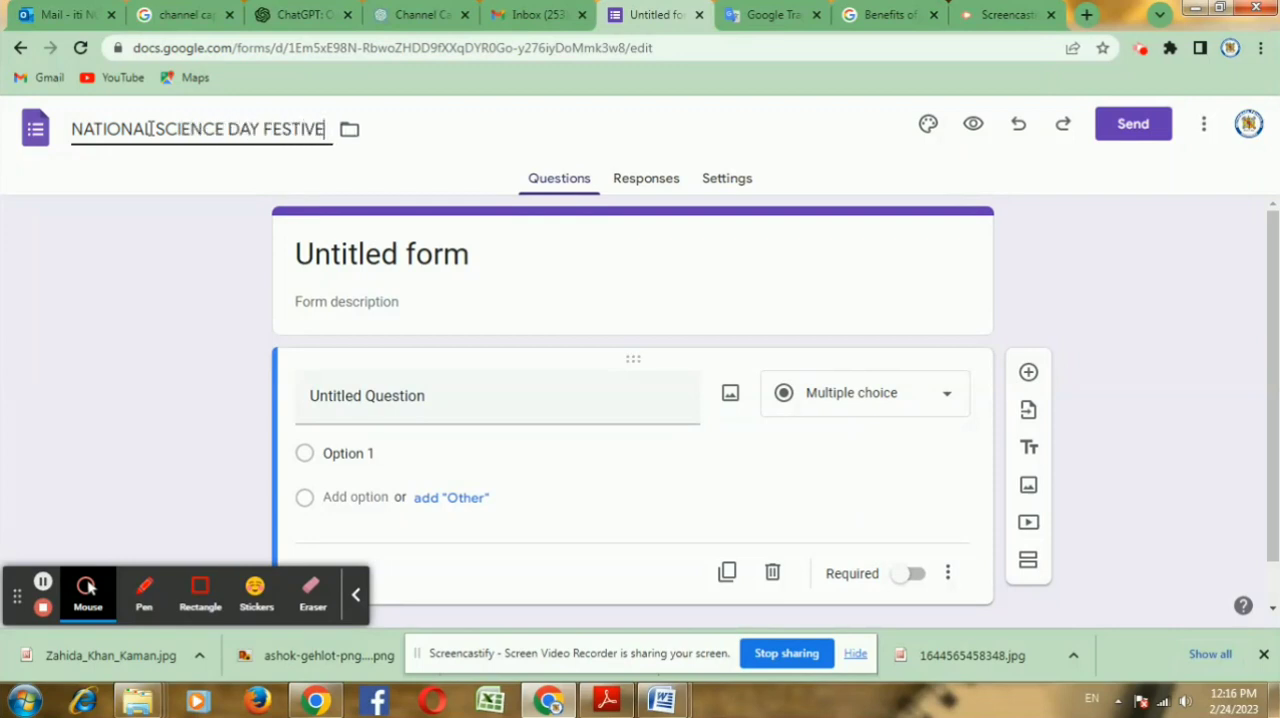
type("L")
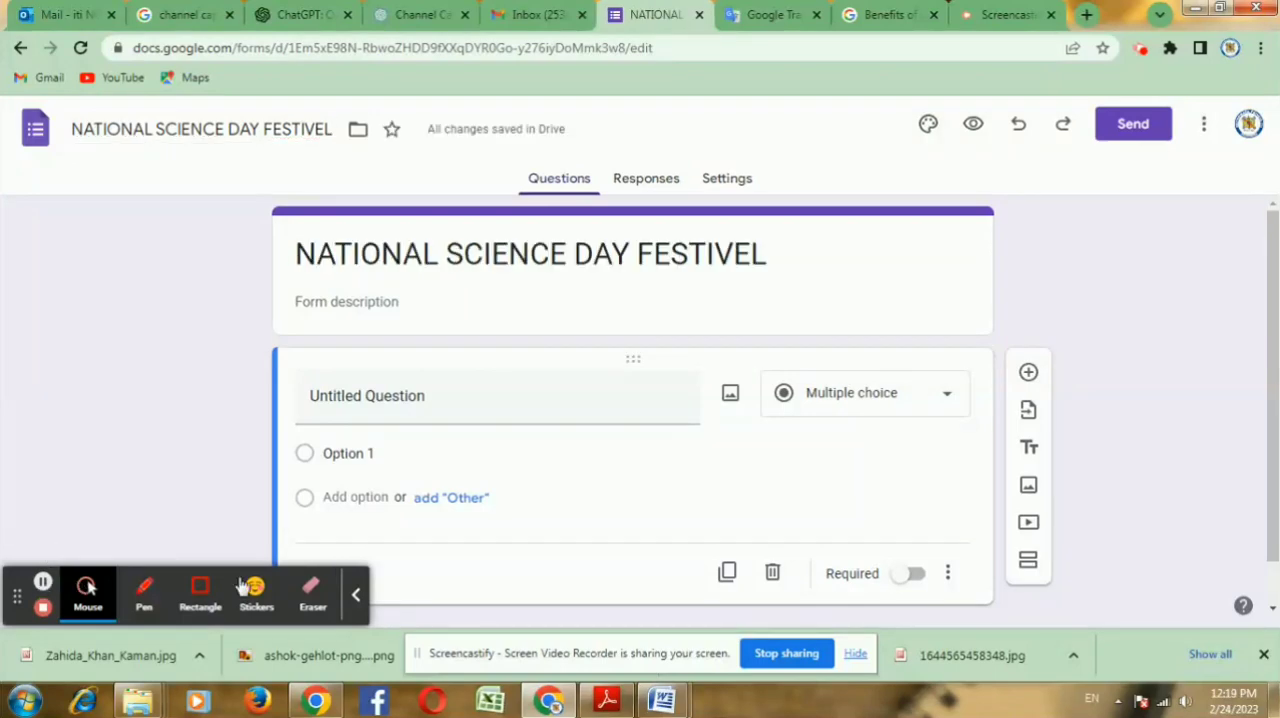
Step: Copy the heading lines from "Government of Rajasthan" to "Nathdwara Group of Institutions" in the Word document into the Google Forms description
key("alt+Tab")
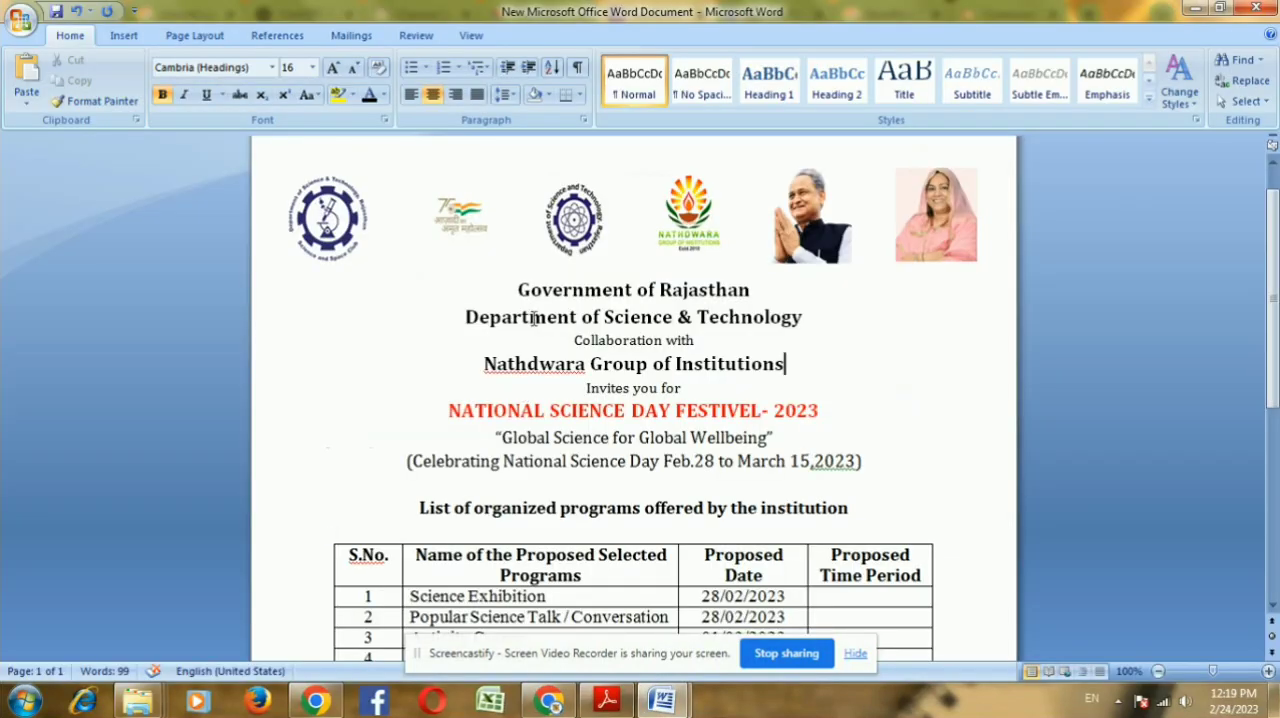
left_click_drag(516, 289, 797, 373)
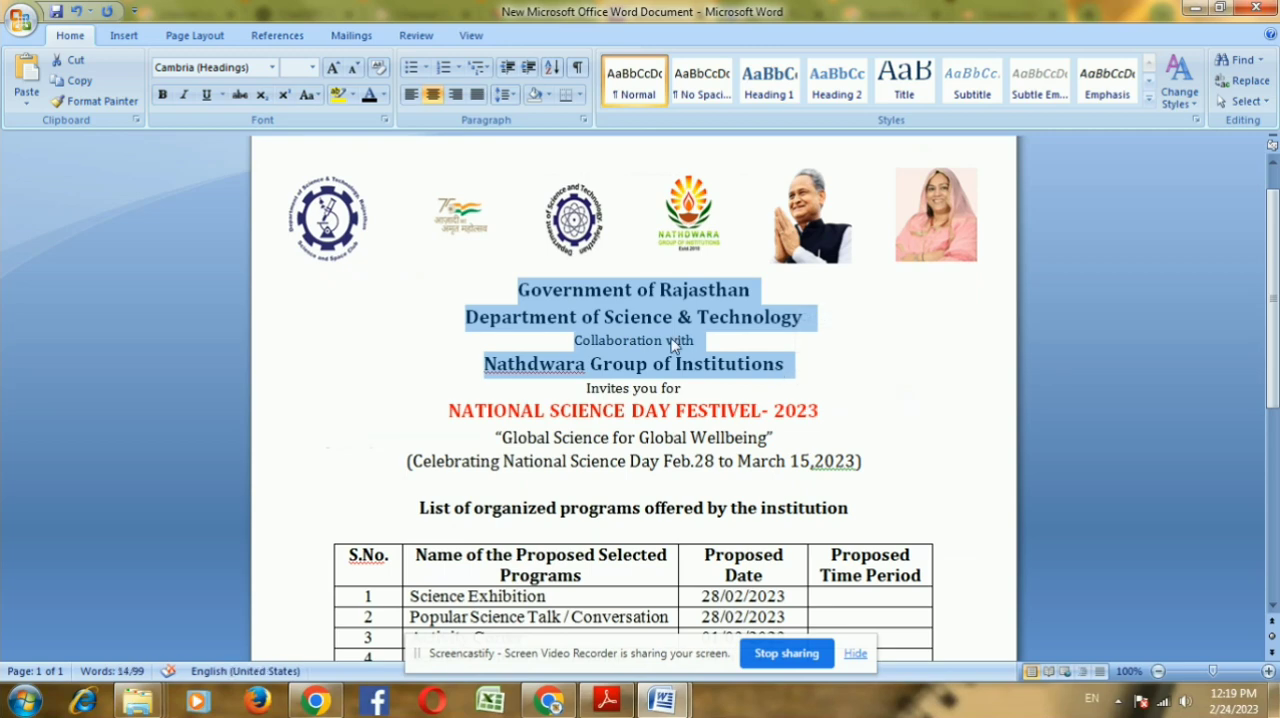
key("alt+Tab")
left_click(371, 298)
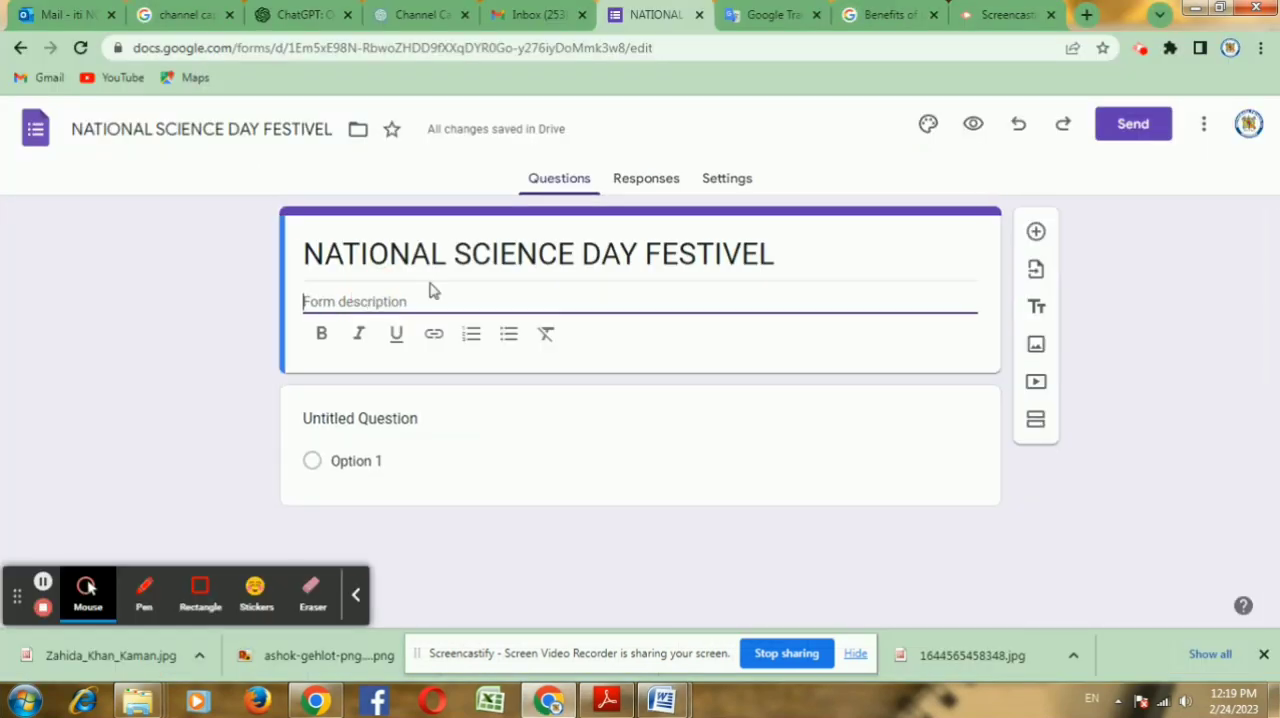
type("Government of Rajasthan Government of Rajasthan Department of Science & Technology Collaboration with Nathdwara Group of Institutions")
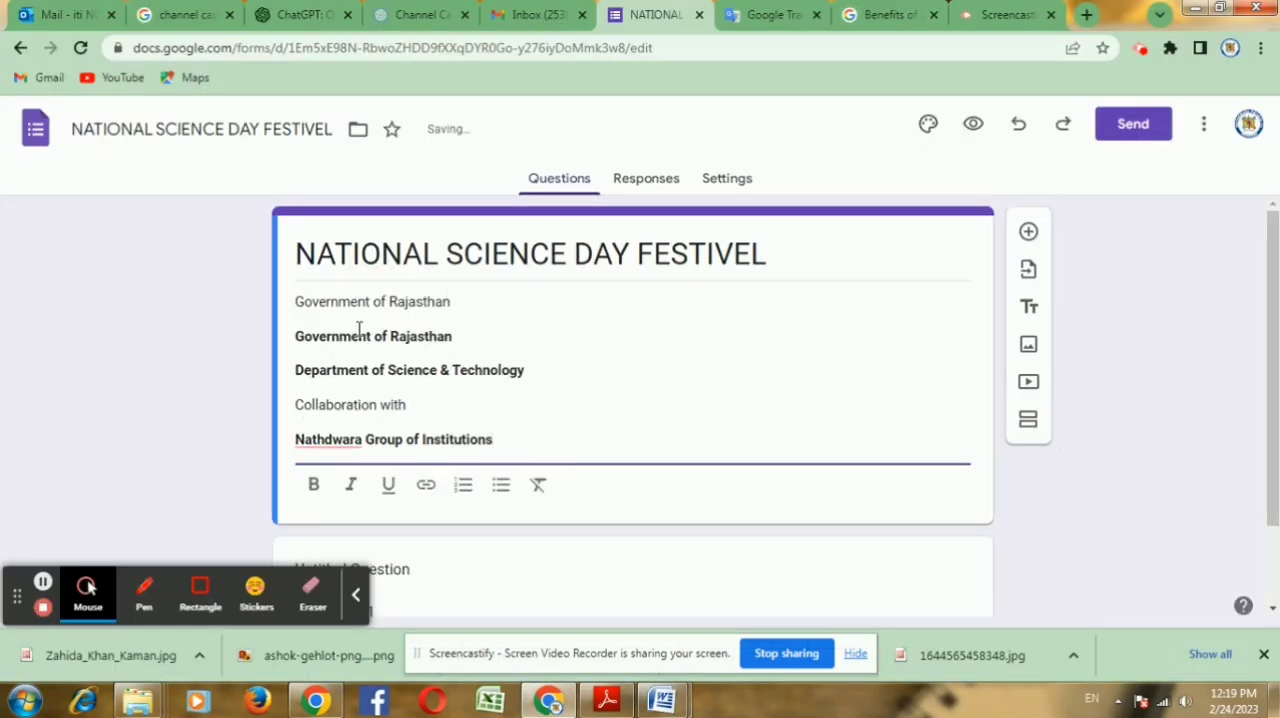
Step: Join the bold "Government of Rajasthan", "Department of Science & Technology" and "Collaboration with" lines onto the description's first line
left_click(298, 334)
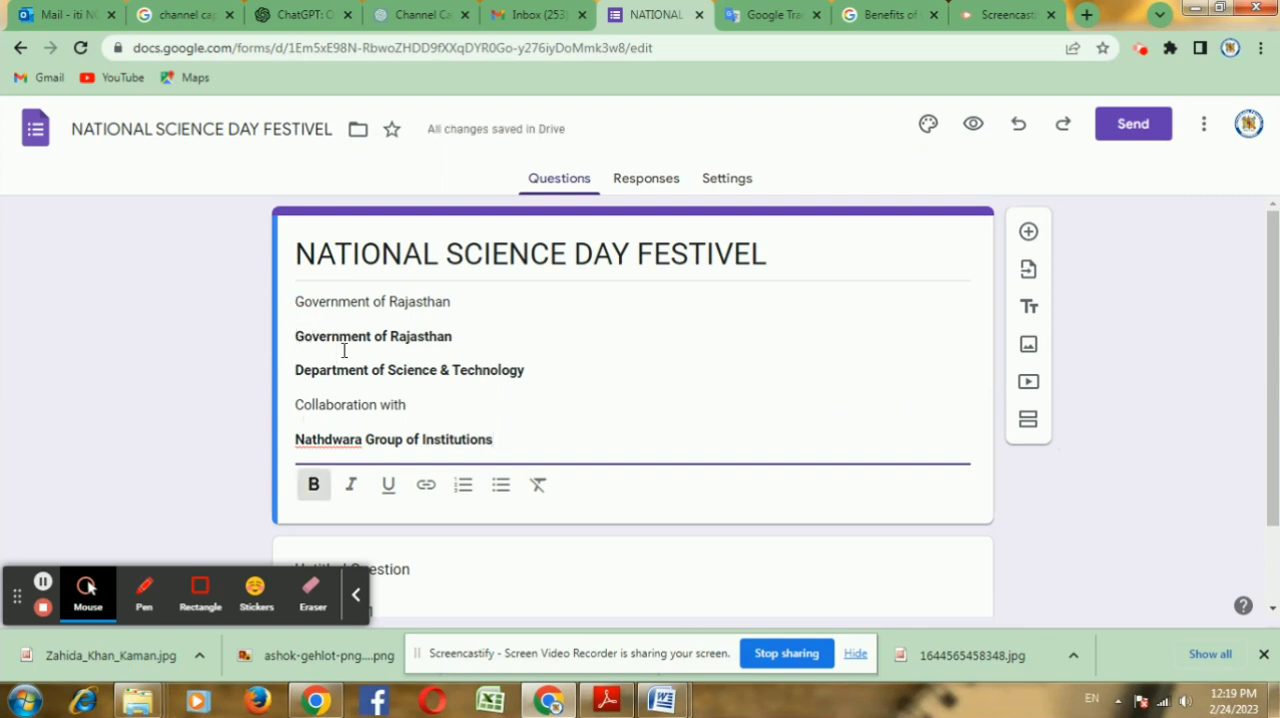
key("BackSpace")
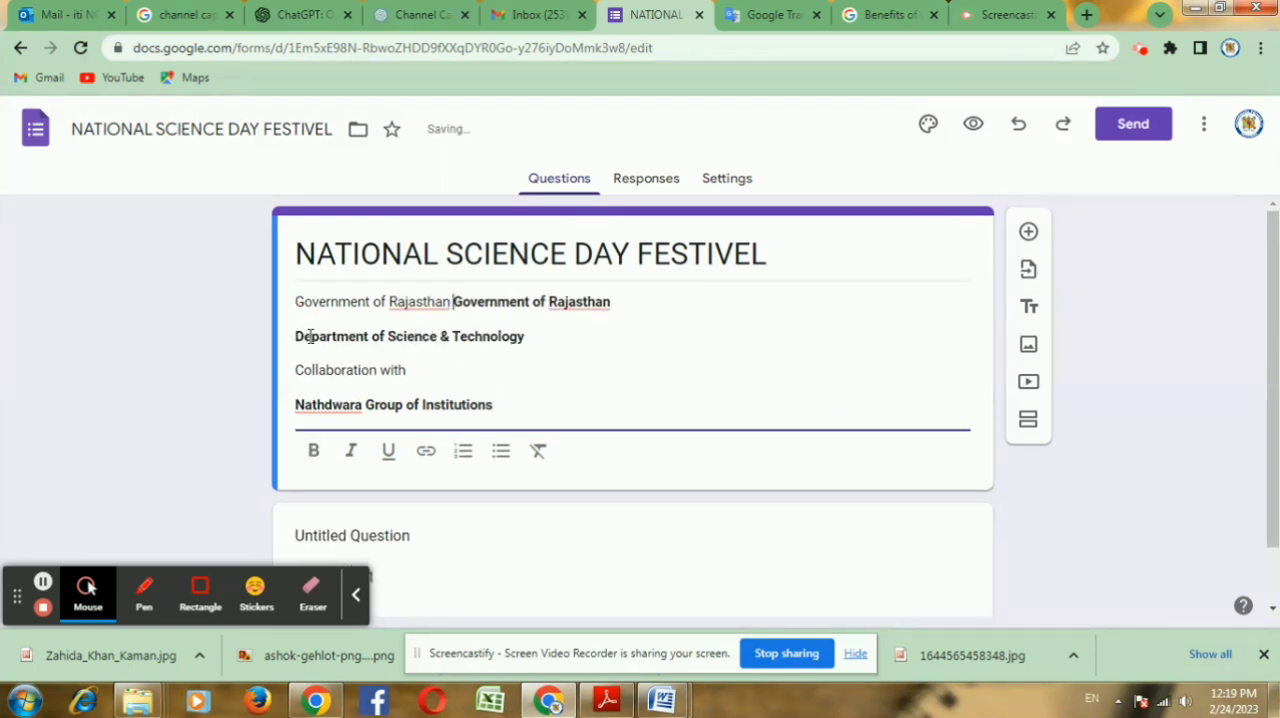
left_click(297, 336)
key("BackSpace")
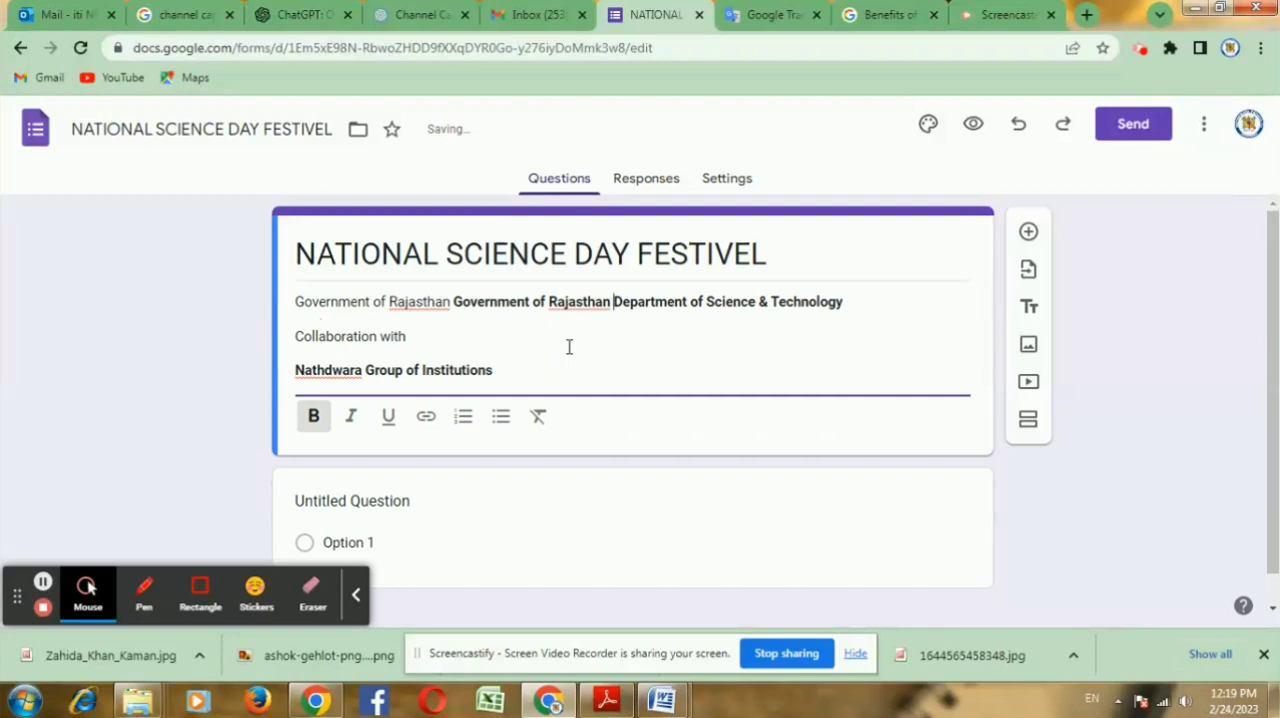
left_click(297, 336)
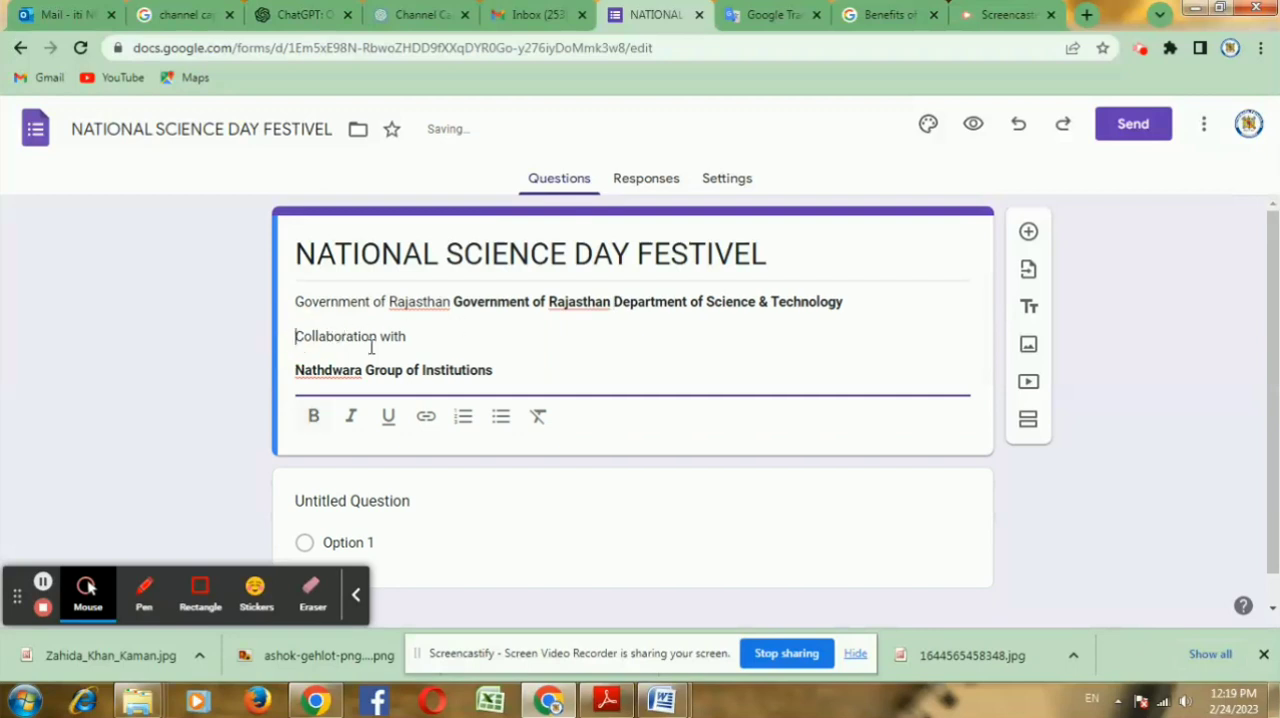
key("BackSpace")
key("BackSpace")
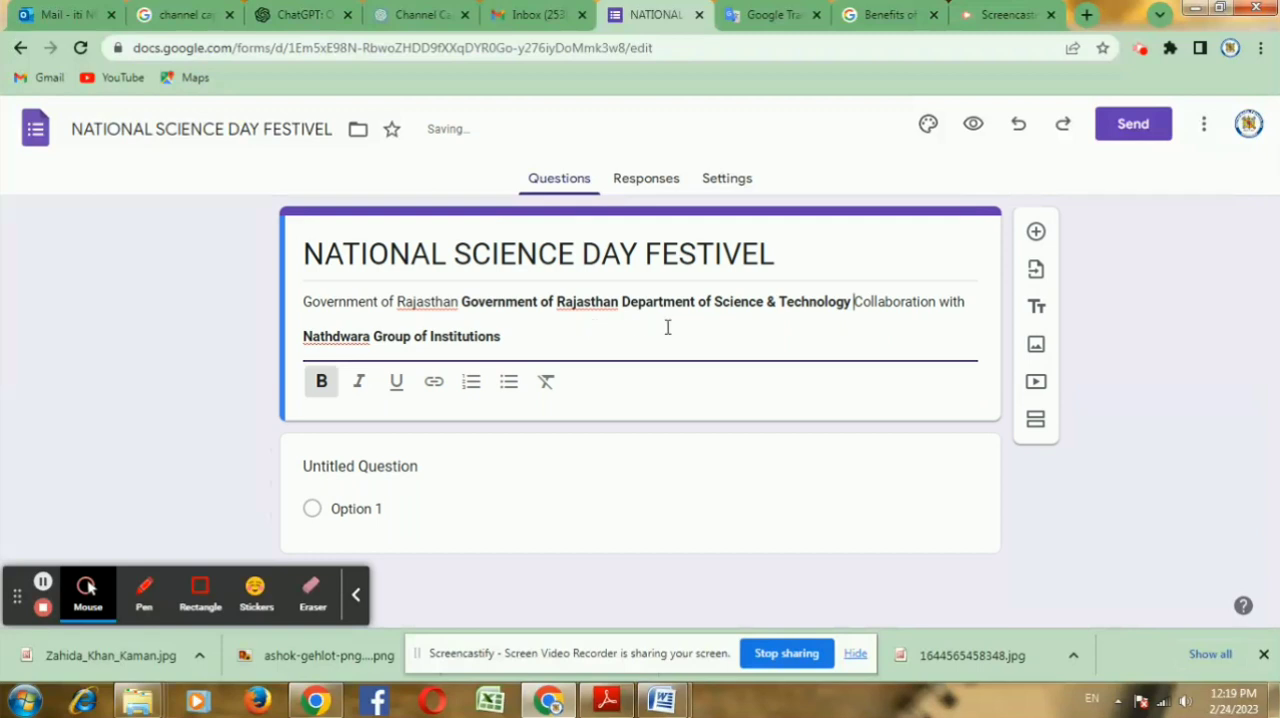
Step: Insert line breaks before "Collaboration with" and before the bold "Government of Rajasthan" in the description
key("Return")
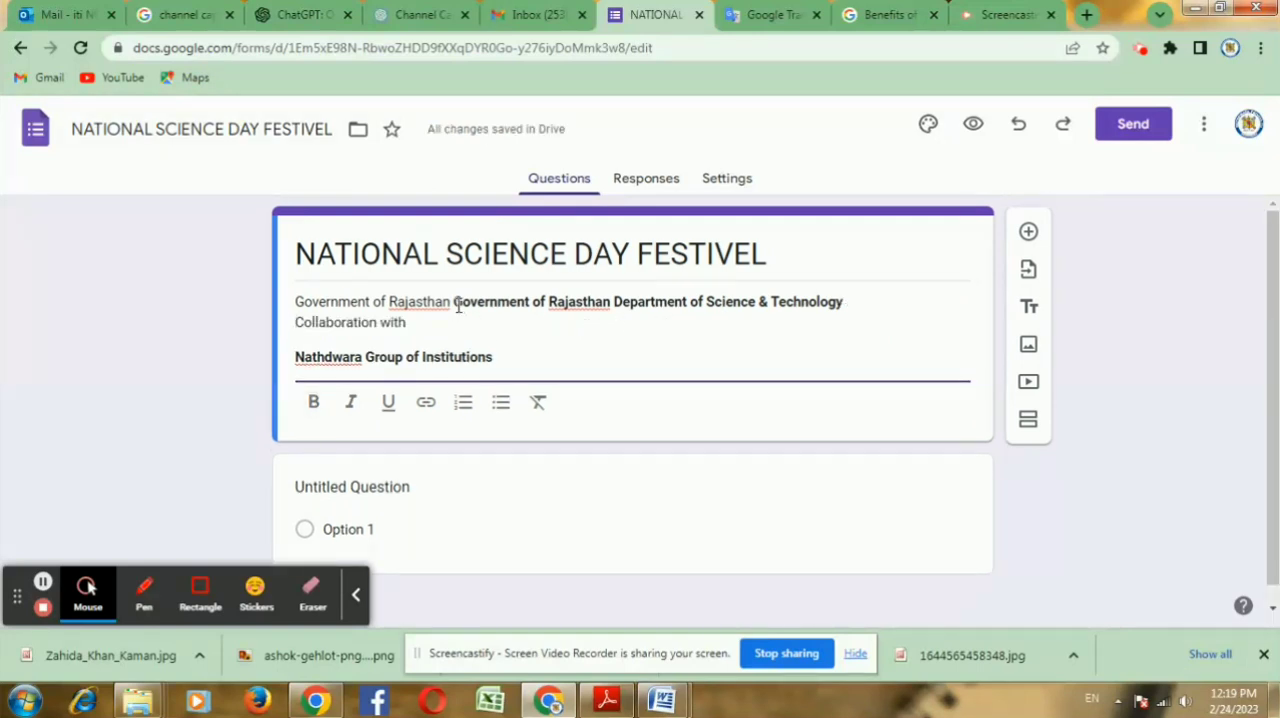
left_click(456, 304)
key("Return")
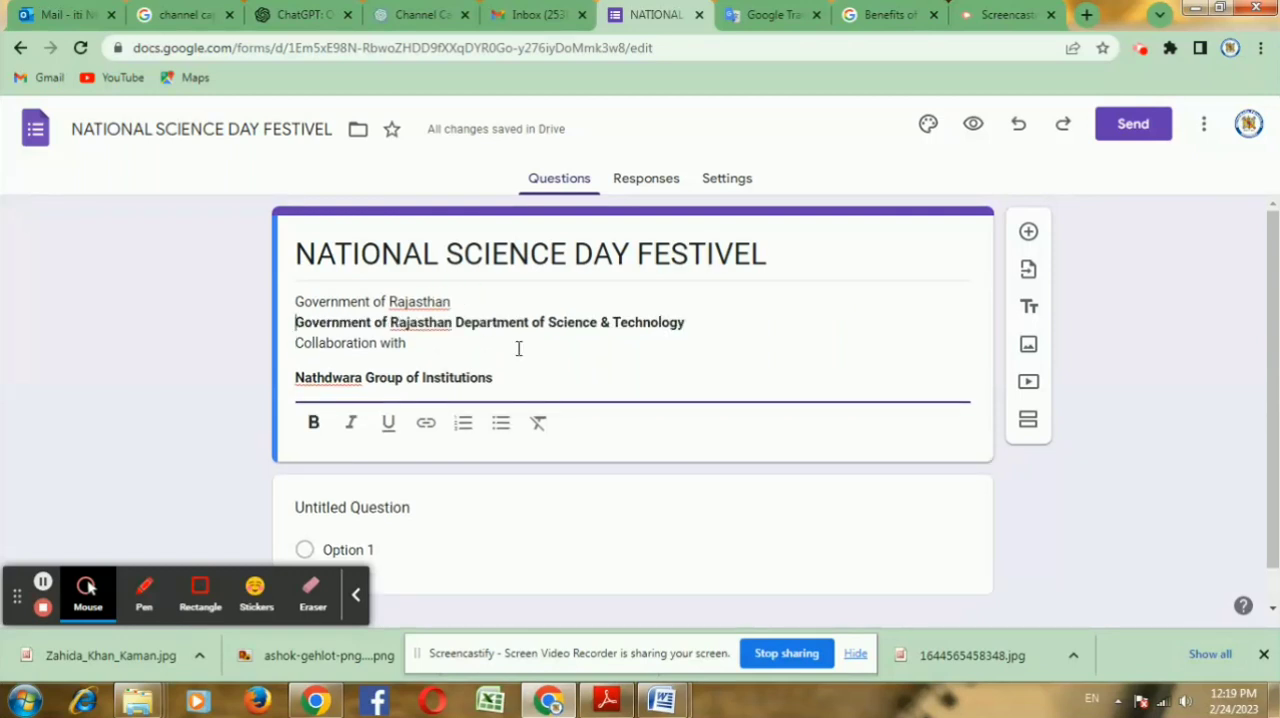
Step: Remove the paragraph gap above "Nathdwara Group of Institutions" so it starts on the line directly below "Collaboration with"
left_click(401, 365)
left_click(349, 365)
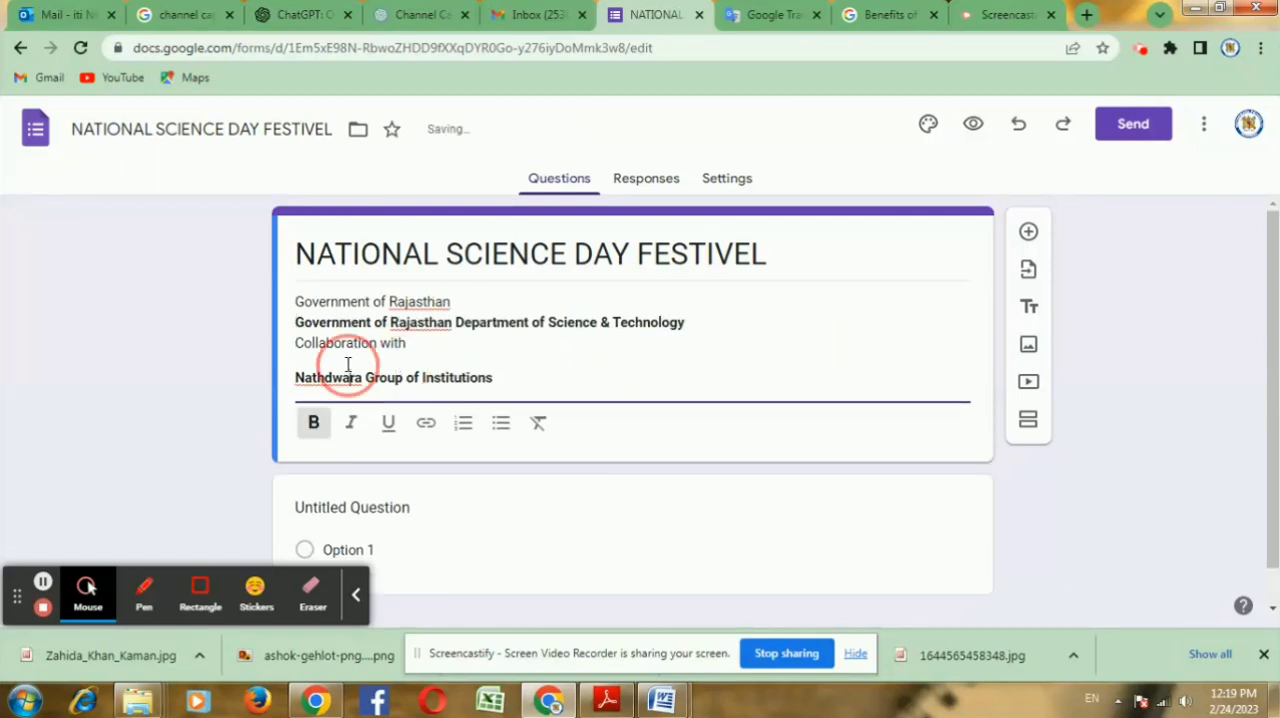
left_click(297, 374)
key("BackSpace")
key("BackSpace")
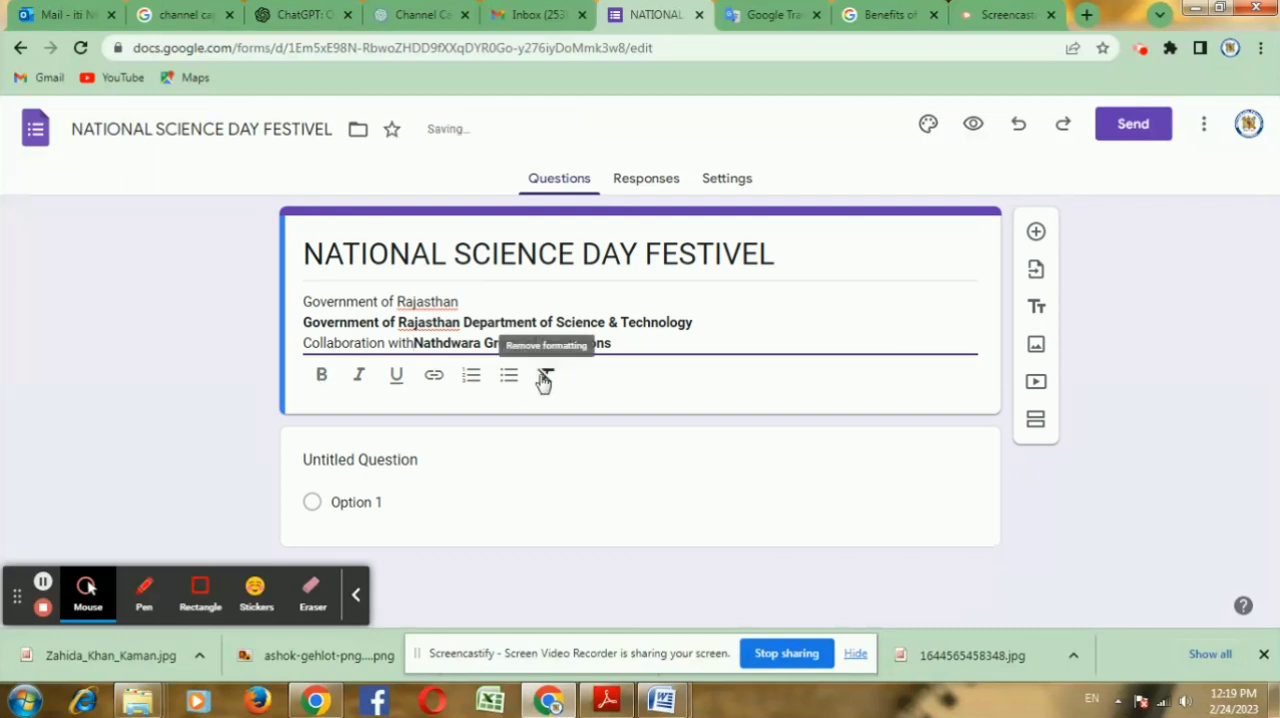
key("Return")
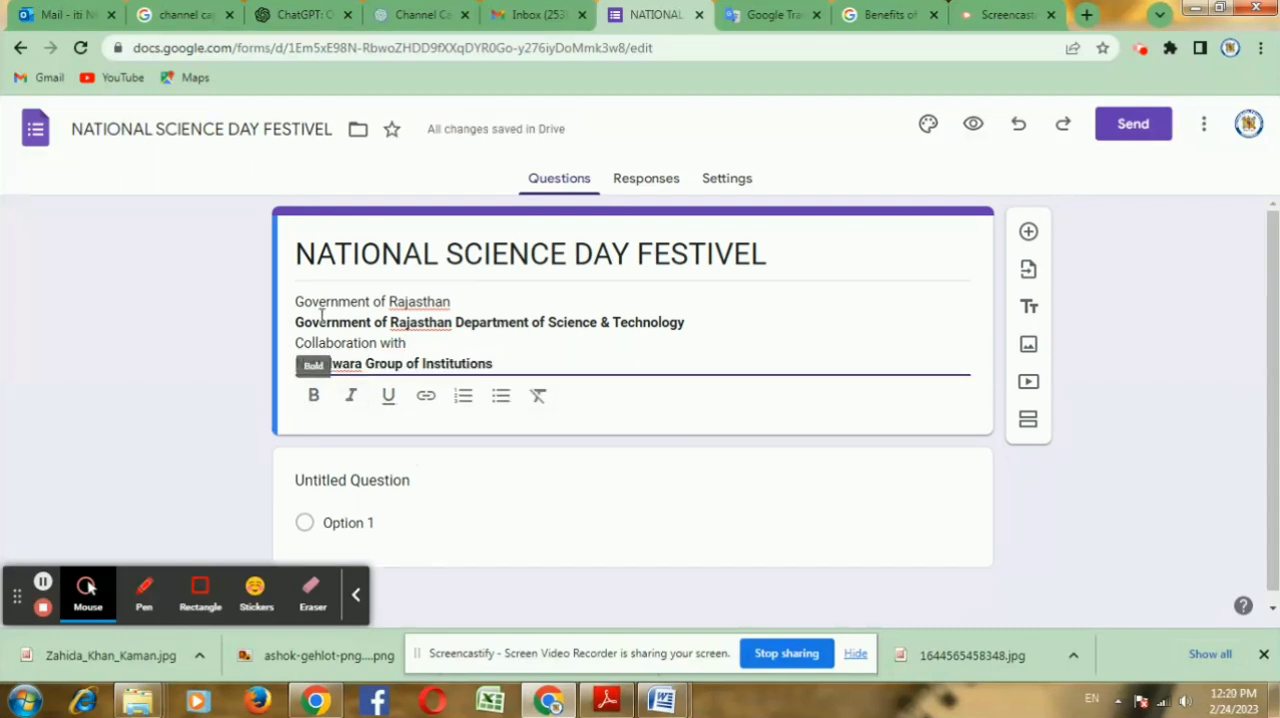
Step: Make the whole form description bold
left_click_drag(296, 301, 511, 363)
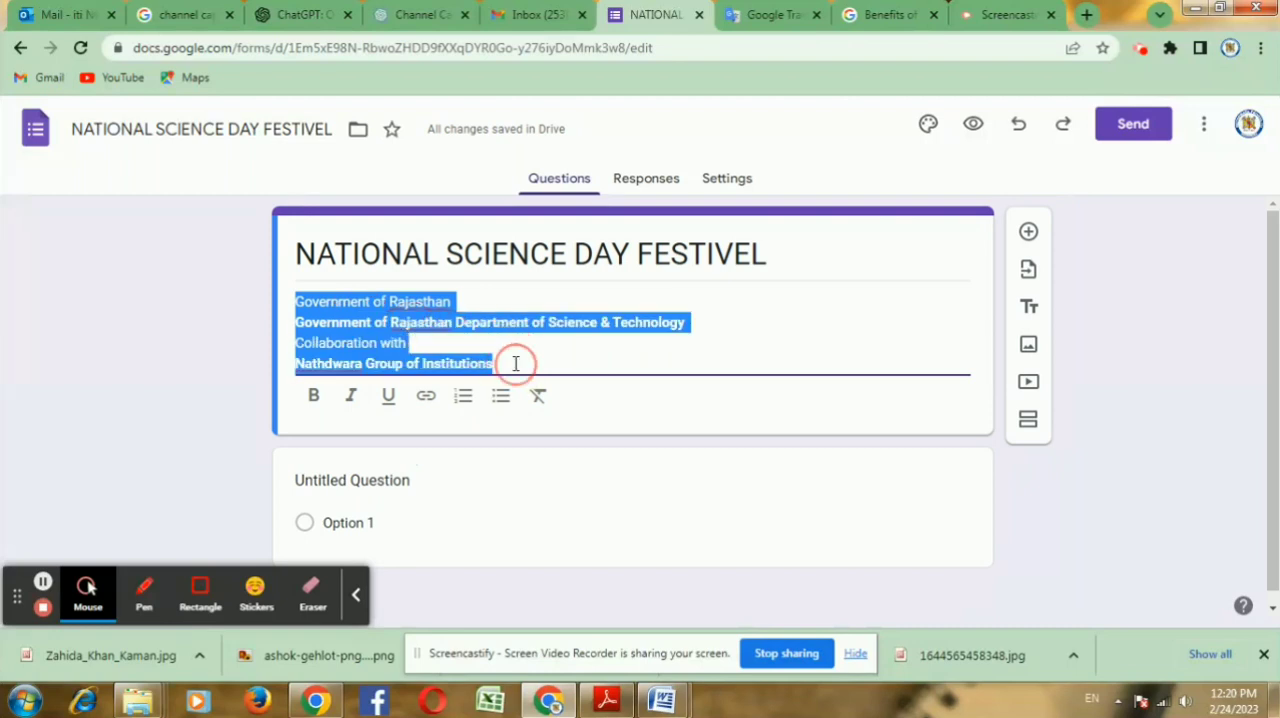
left_click(313, 396)
left_click(588, 353)
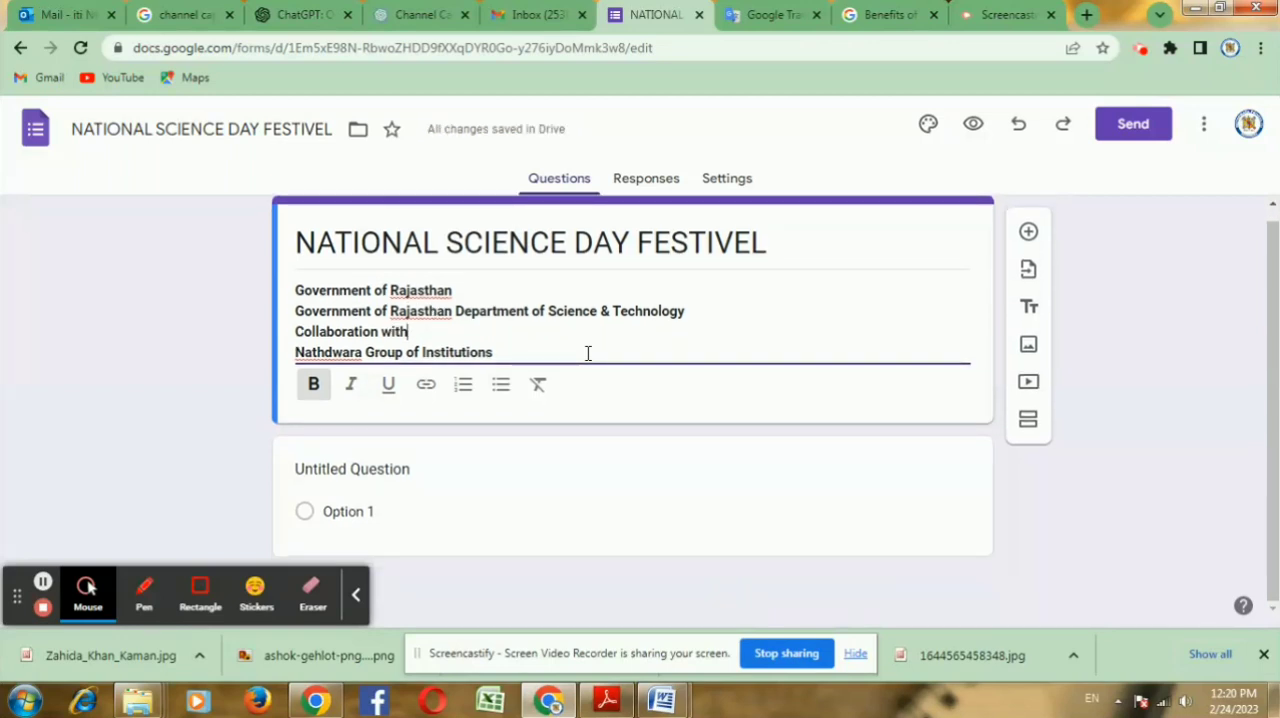
Step: Title the first question "Name of Participant" as a short answer question
left_click(346, 469)
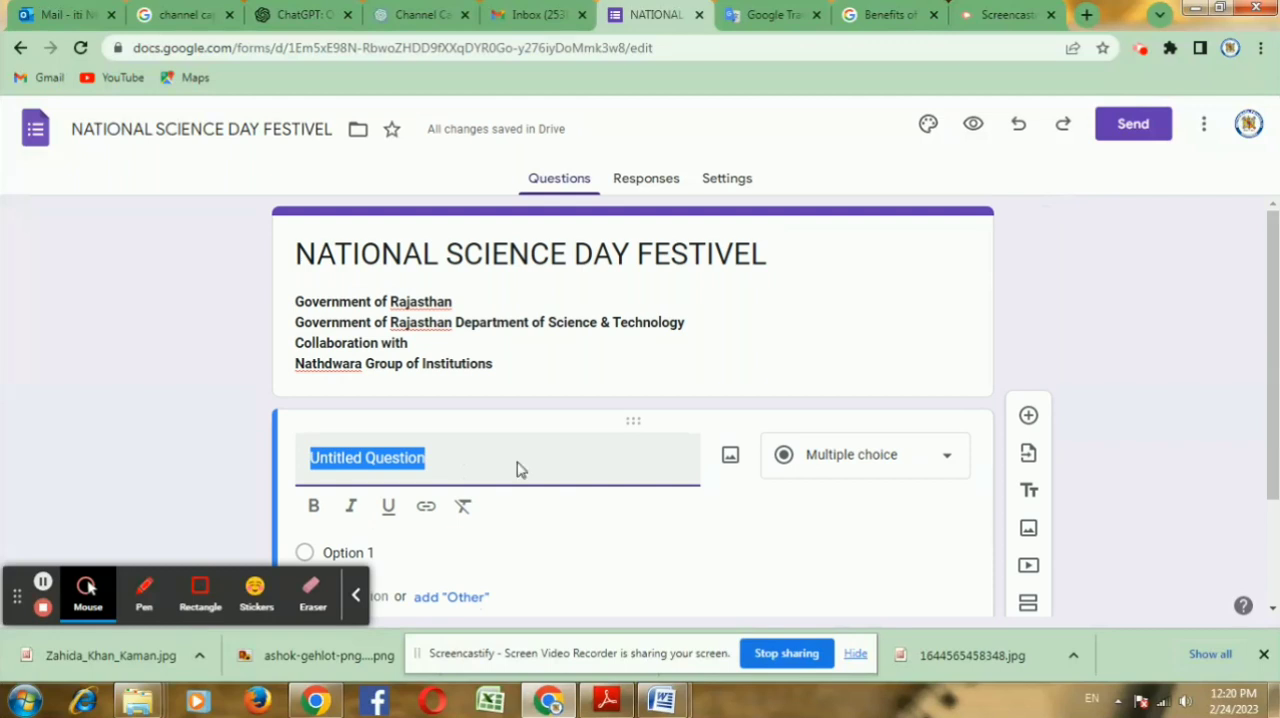
type("Name")
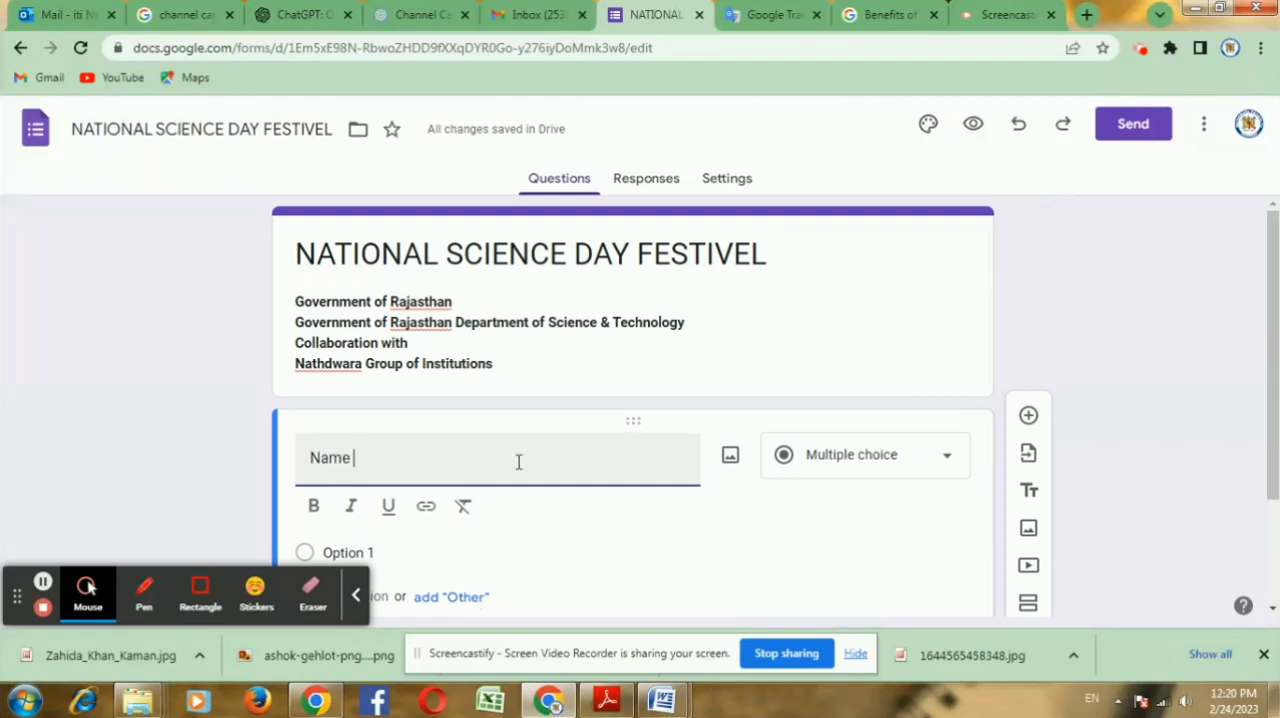
type(" of")
key("BackSpace")
key("BackSpace")
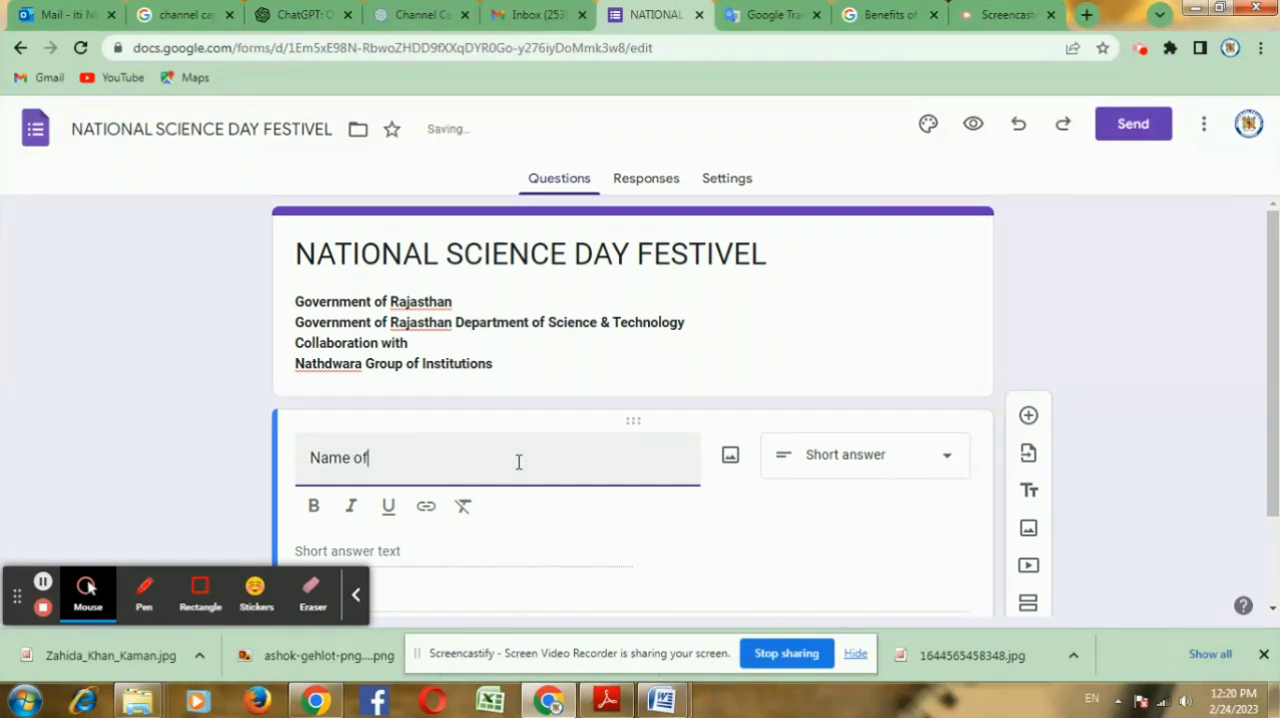
type("of Participant")
left_click(535, 540)
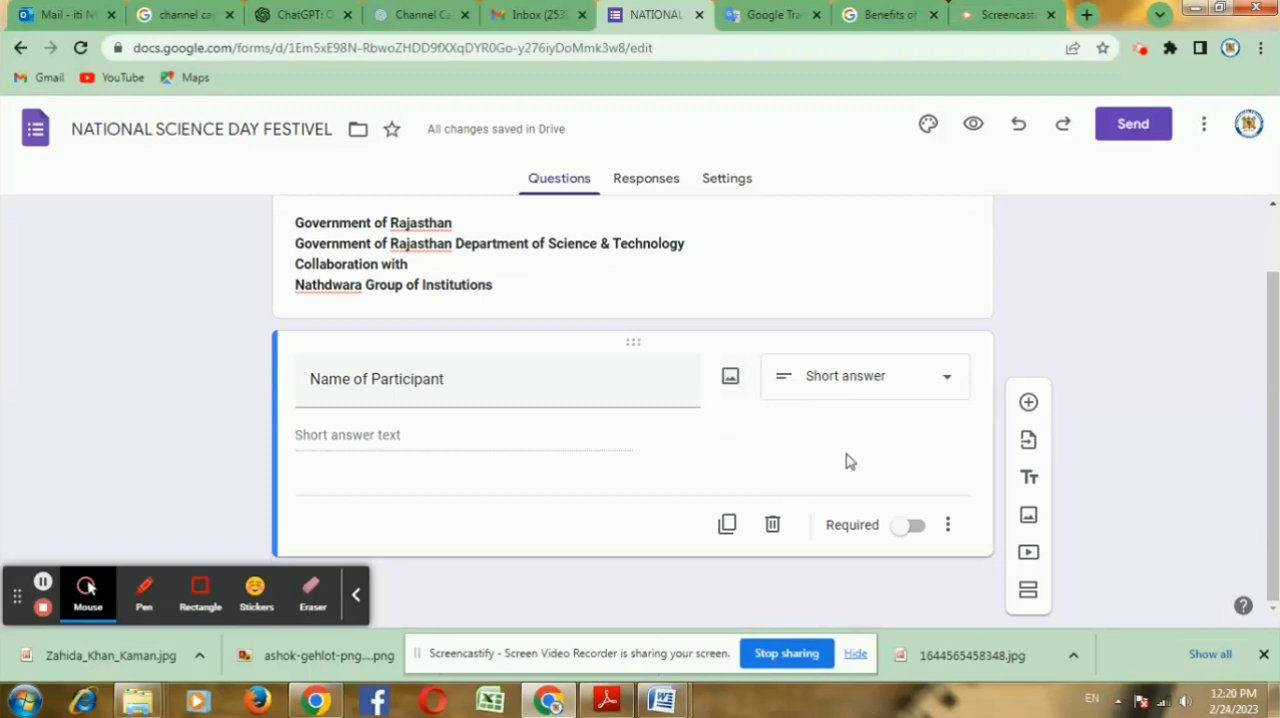
Step: Duplicate the "Name of Participant" question and turn the copy into a required question titled "Father's Name"
left_click(727, 524)
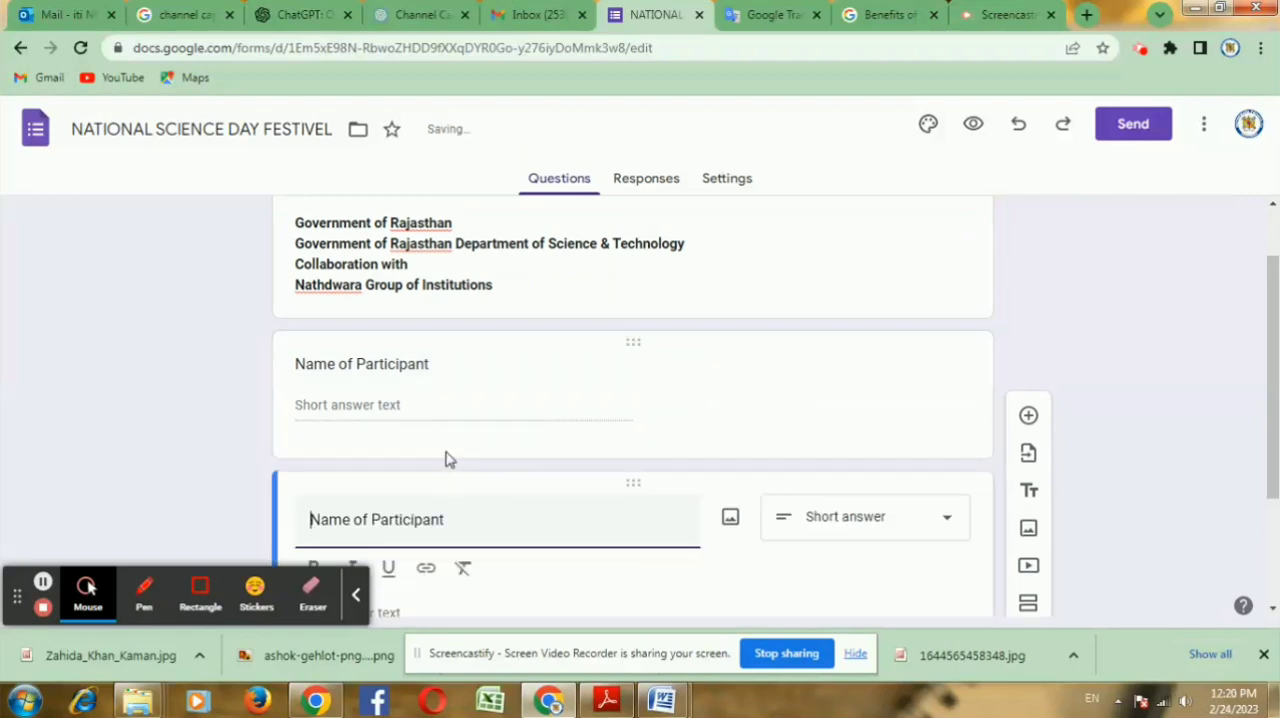
left_click_drag(463, 526, 294, 523)
left_click(490, 497)
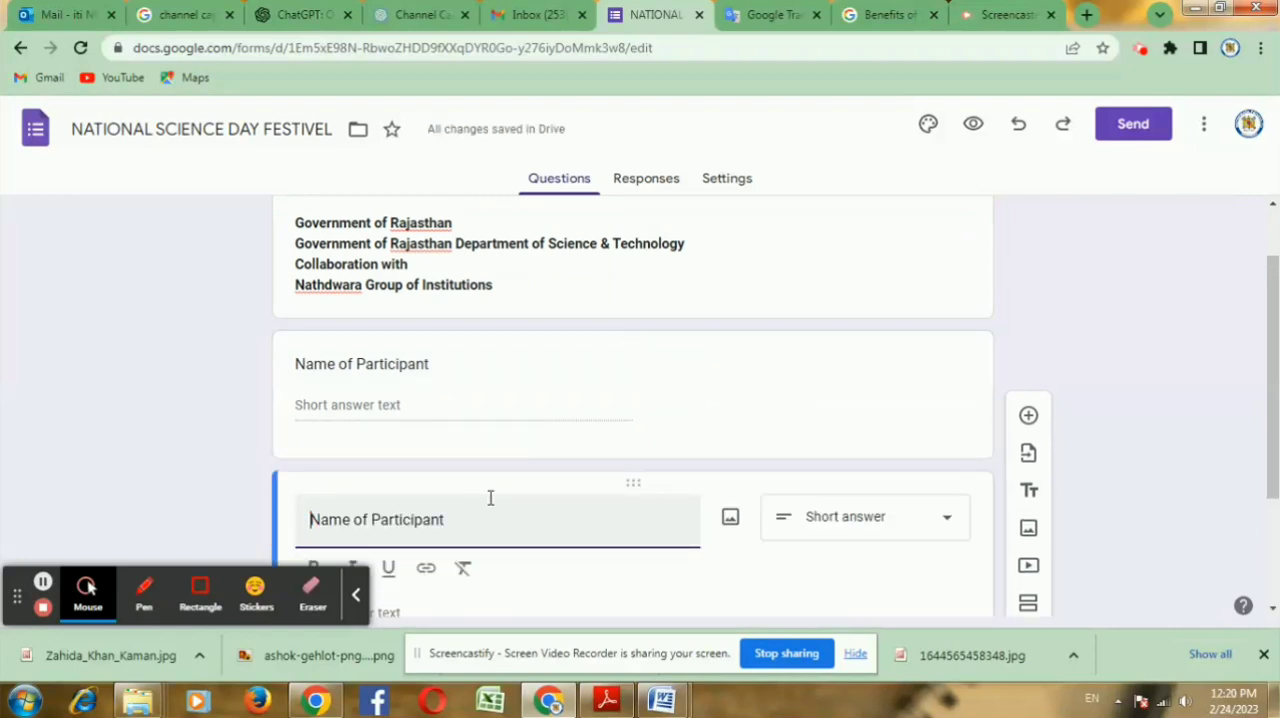
type("F")
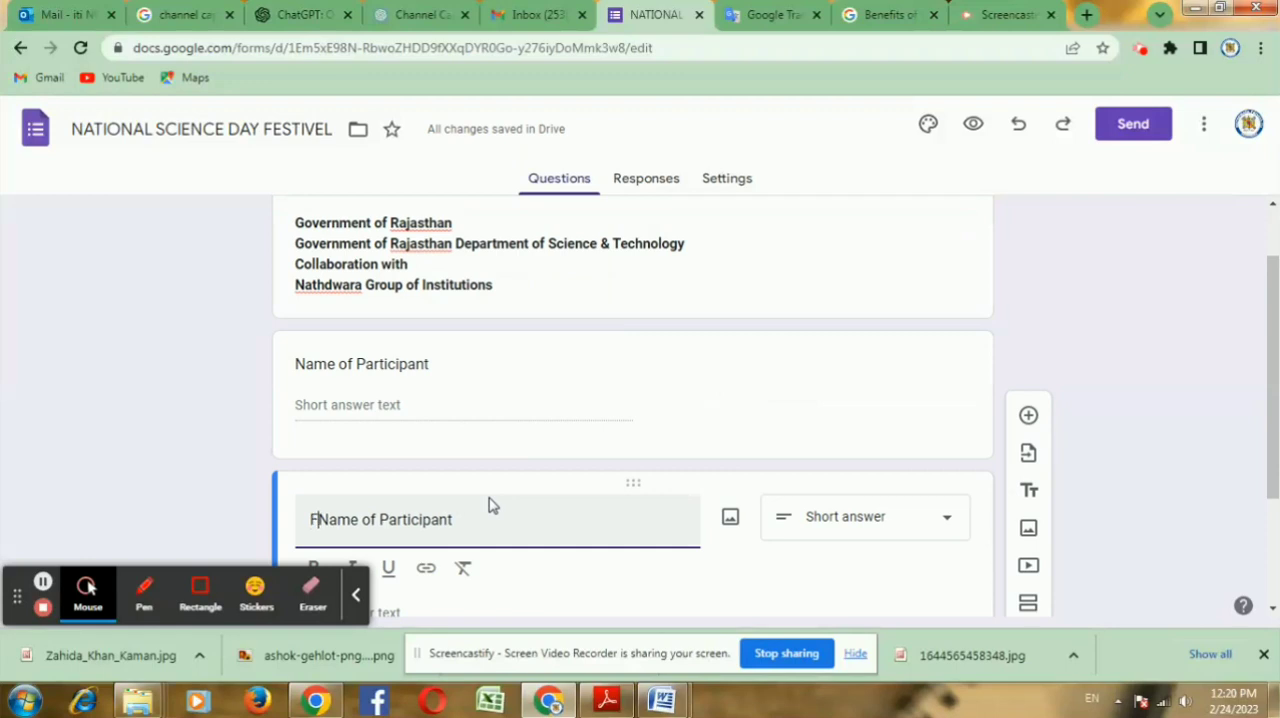
left_click(483, 517)
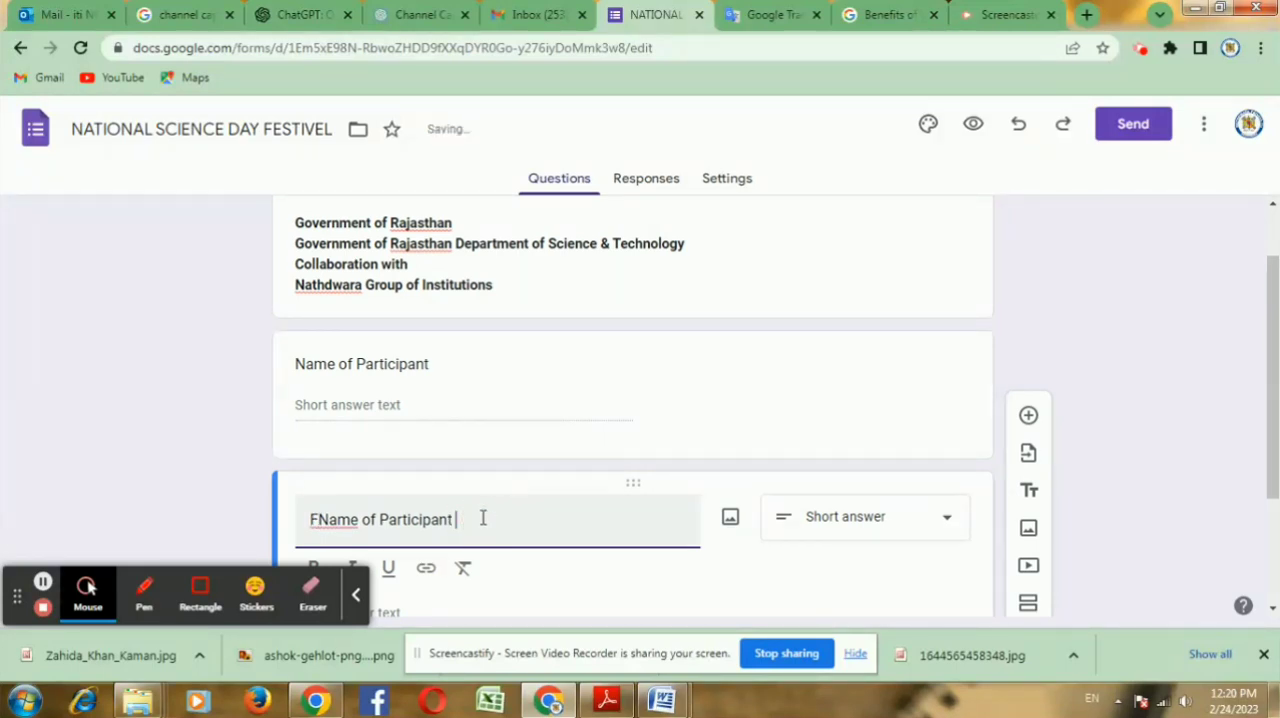
key("BackSpace")
key("BackSpace")
key("BackSpace")
key("BackSpace")
key("BackSpace")
key("BackSpace")
key("BackSpace")
key("BackSpace")
key("BackSpace")
key("BackSpace")
key("BackSpace")
key("BackSpace")
key("BackSpace")
key("BackSpace")
key("BackSpace")
key("BackSpace")
key("BackSpace")
key("BackSpace")
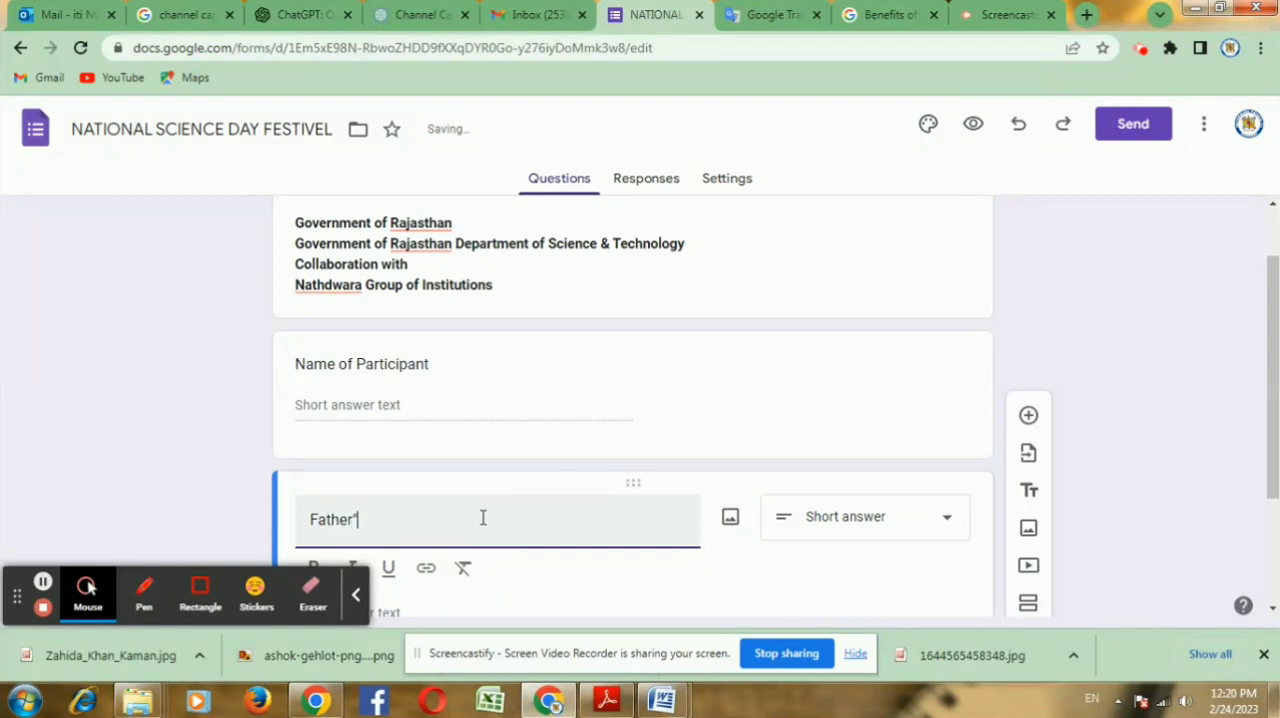
type("ather'")
scroll(650, 385, "down", 2)
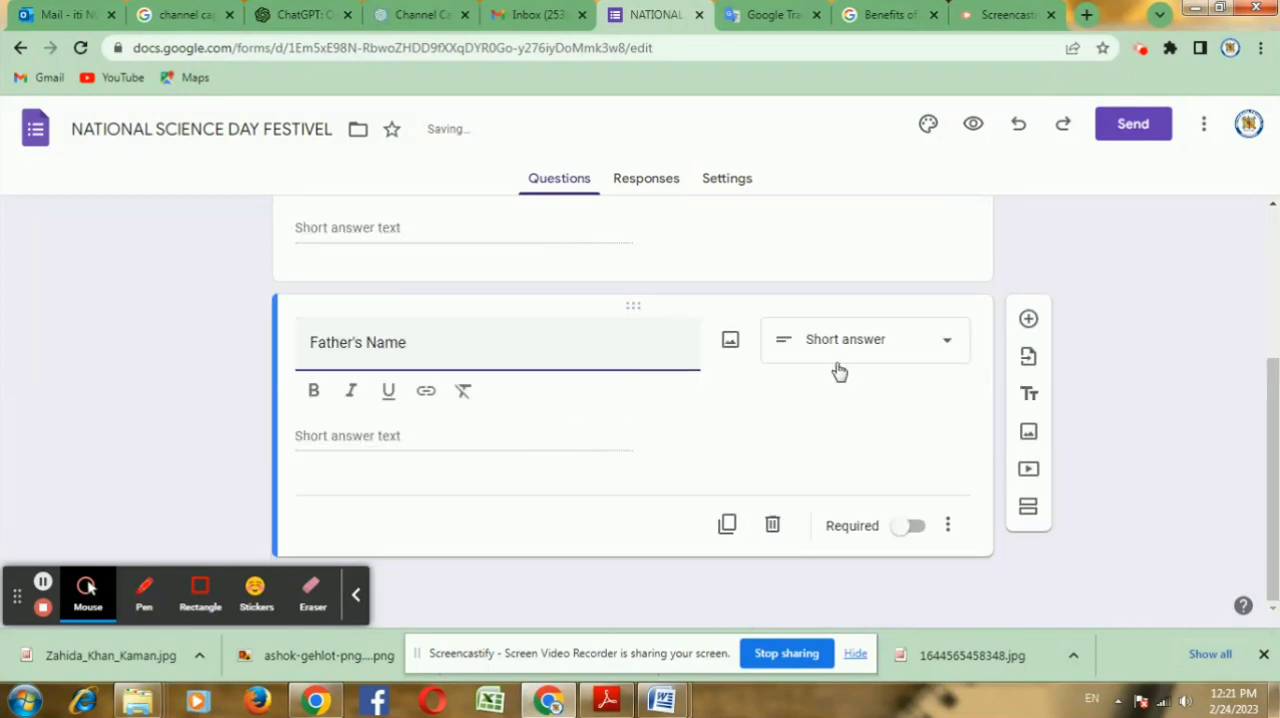
left_click(910, 530)
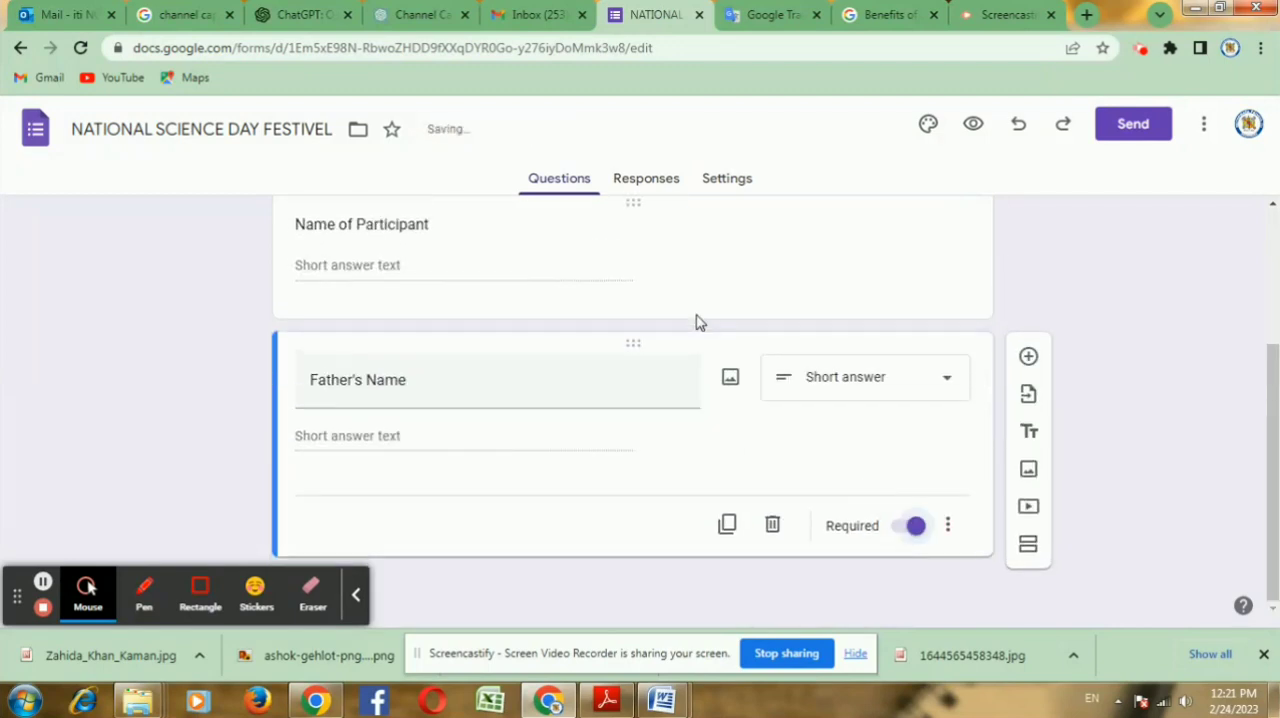
Step: Make the "Name of Participant" question required
scroll(690, 326, "up", 1)
left_click(655, 362)
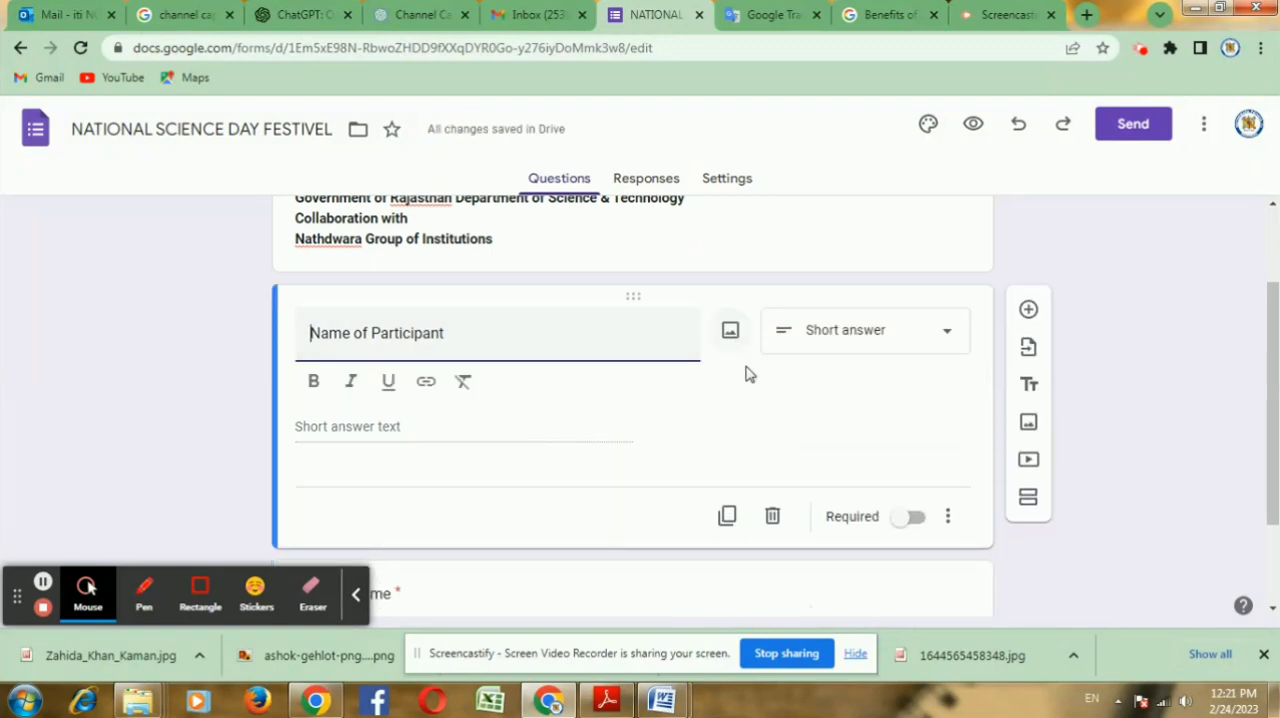
left_click(615, 418)
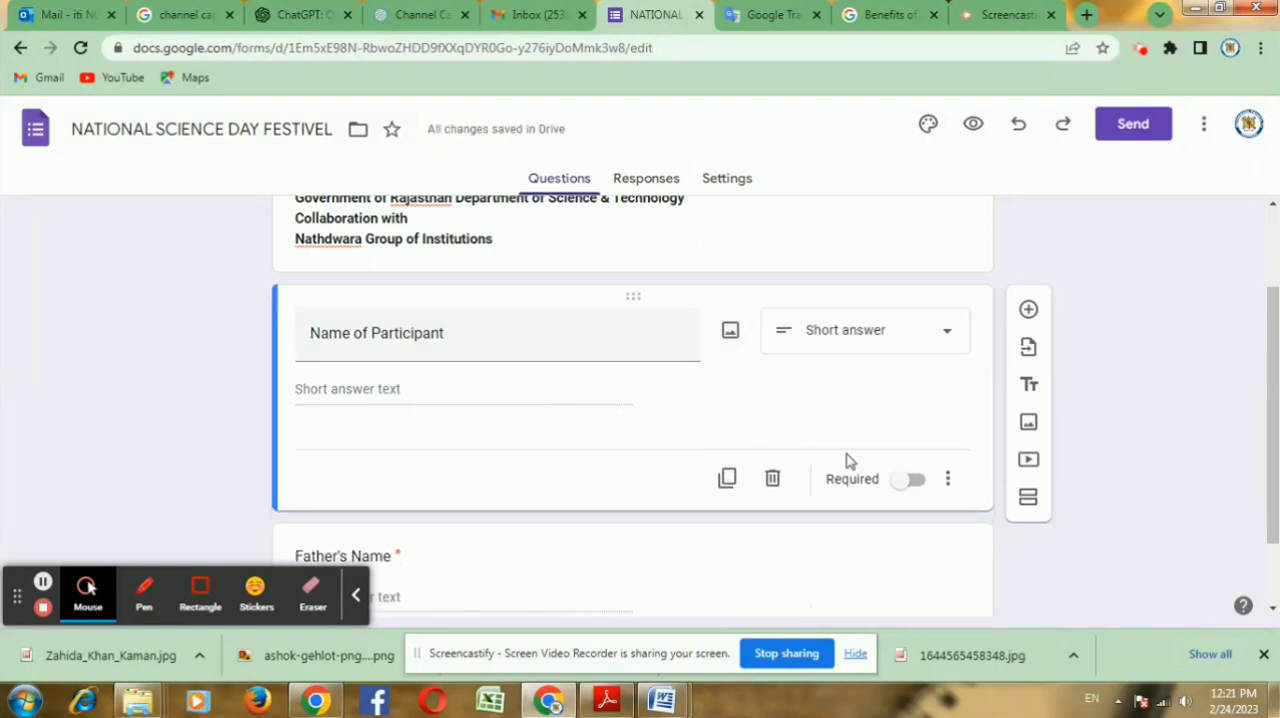
left_click(908, 481)
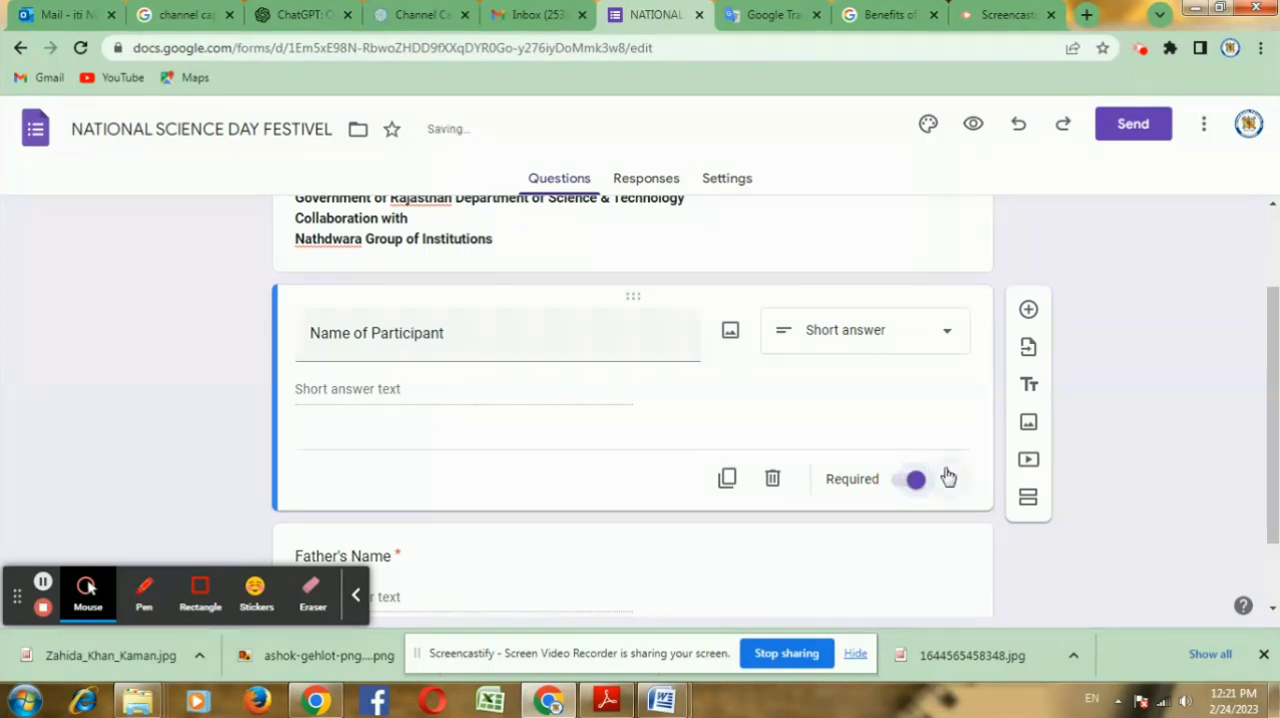
left_click(947, 478)
left_click(903, 438)
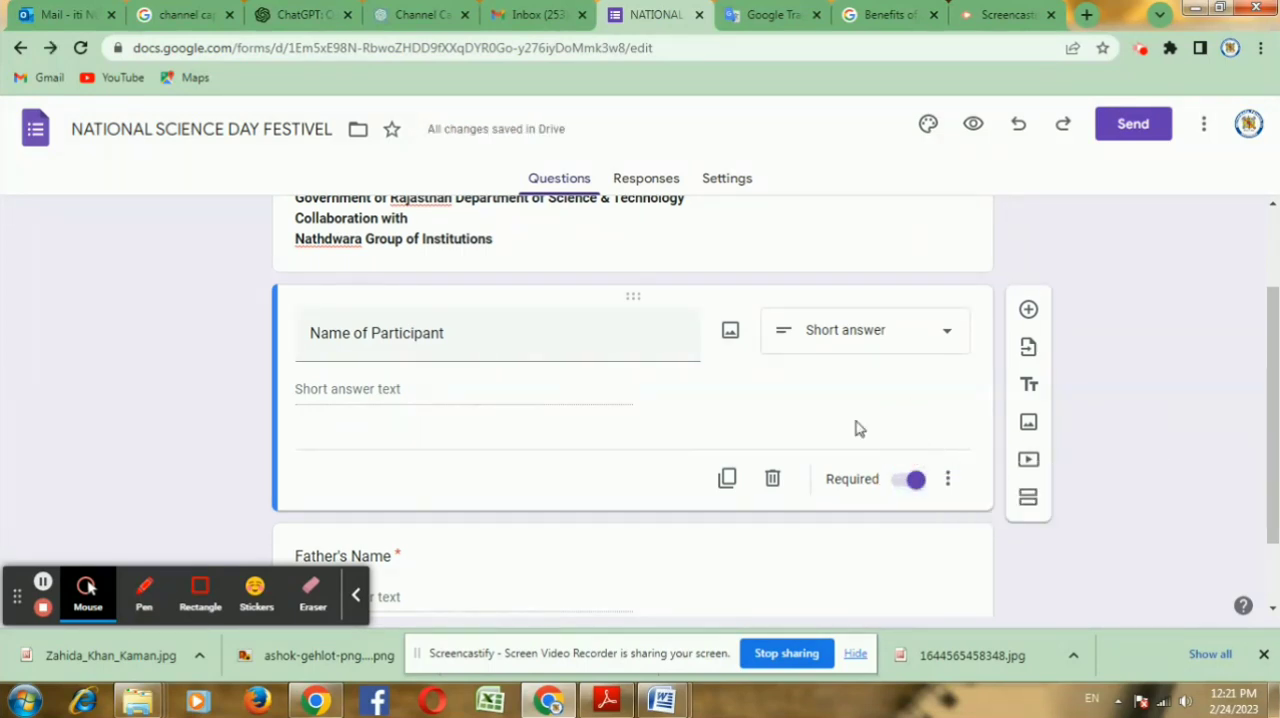
Step: Duplicate the "Father's Name" question and retitle the copy "Class"
scroll(698, 427, "down", 1)
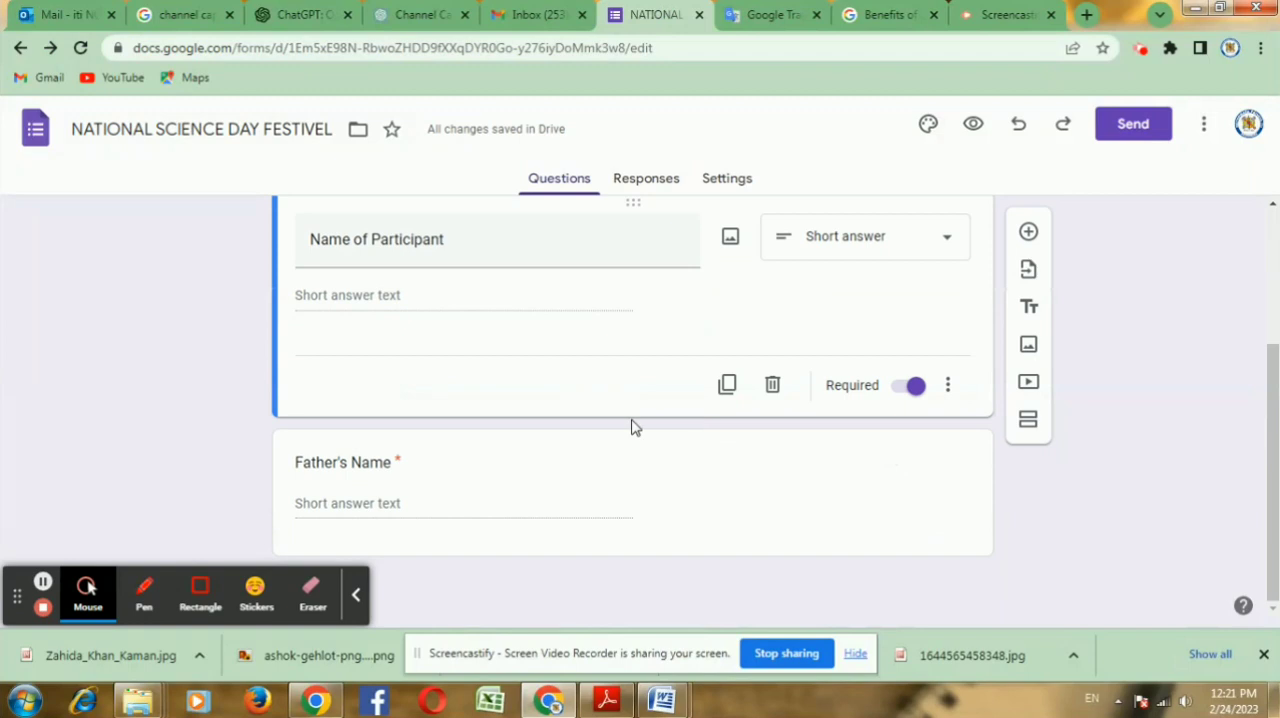
scroll(557, 429, "up", 1)
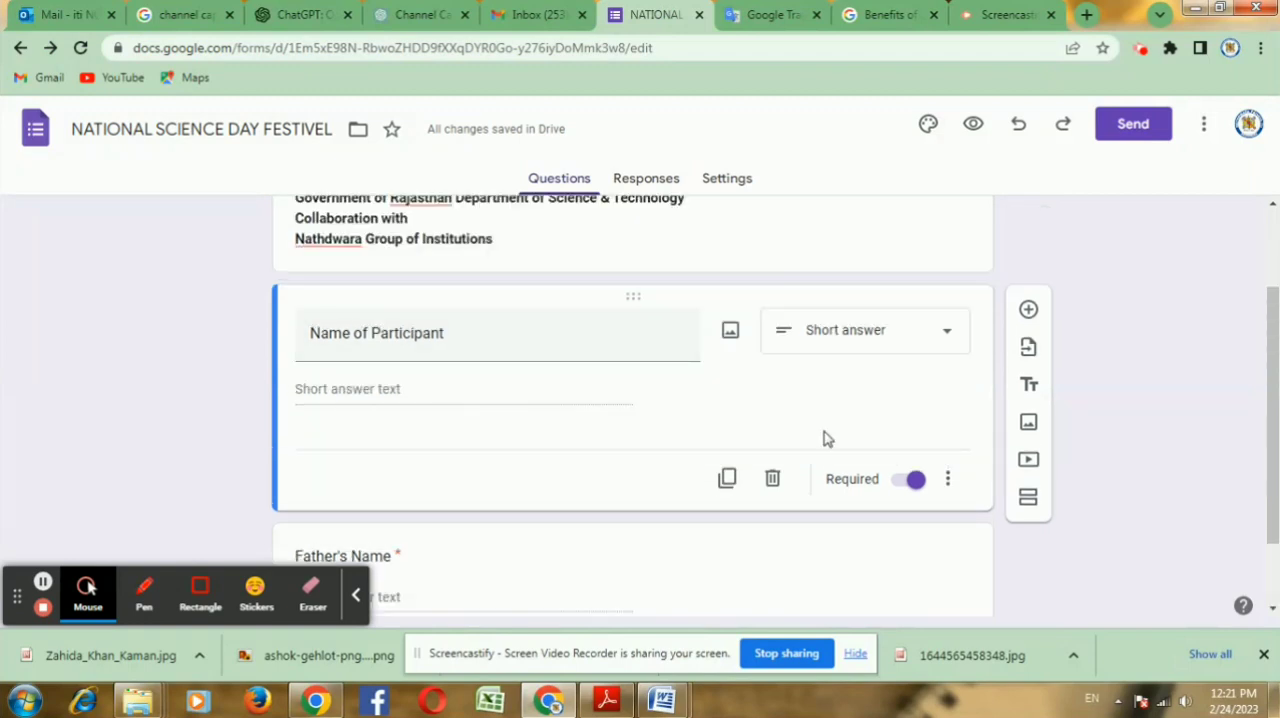
scroll(706, 405, "down", 1)
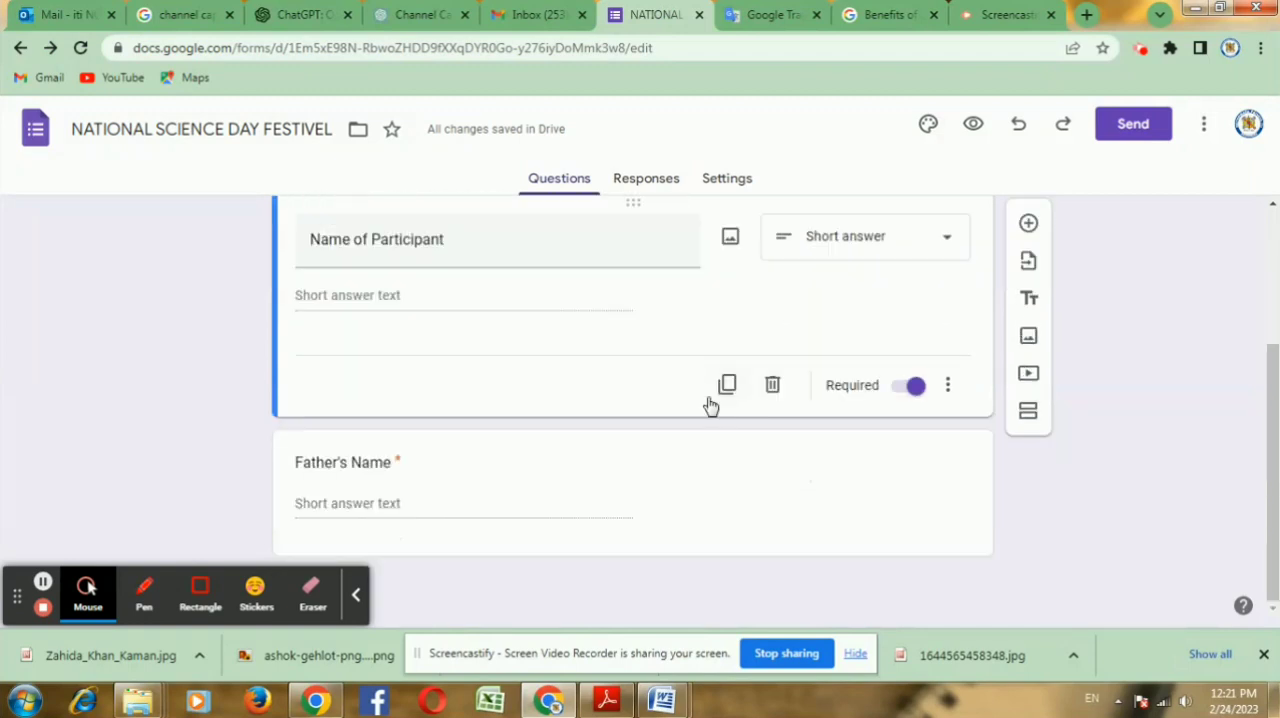
left_click(829, 494)
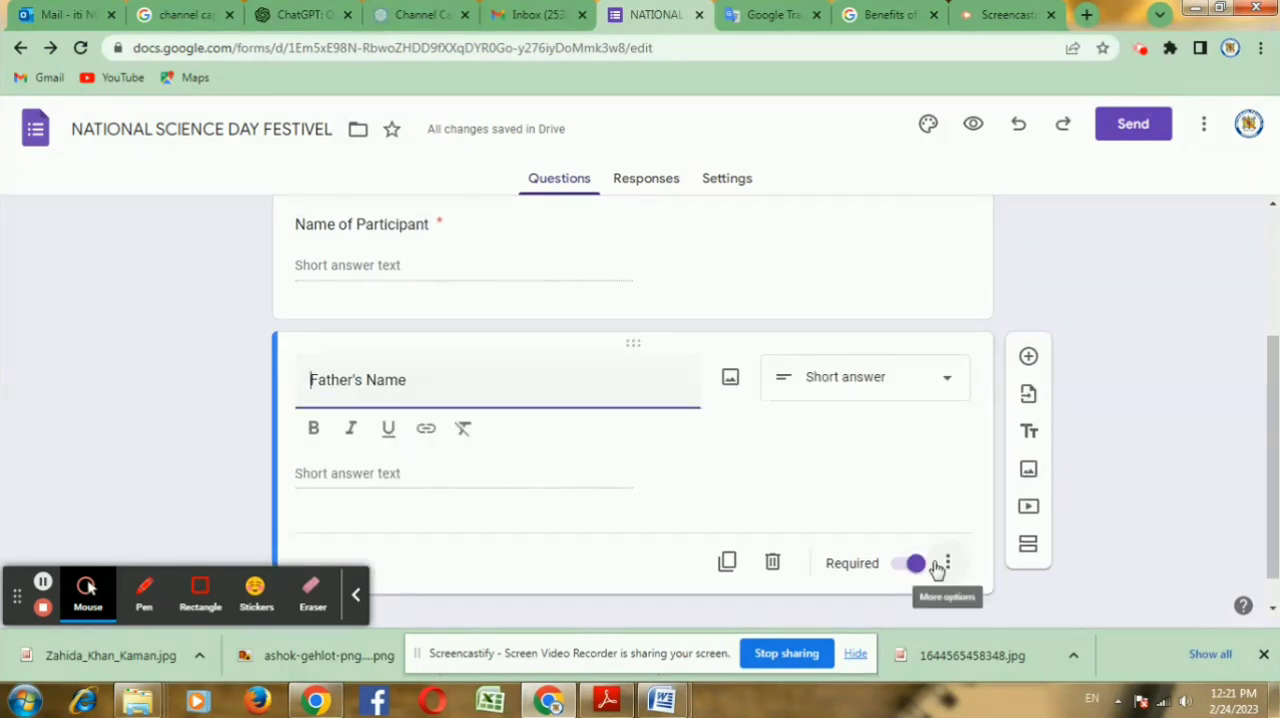
left_click(727, 562)
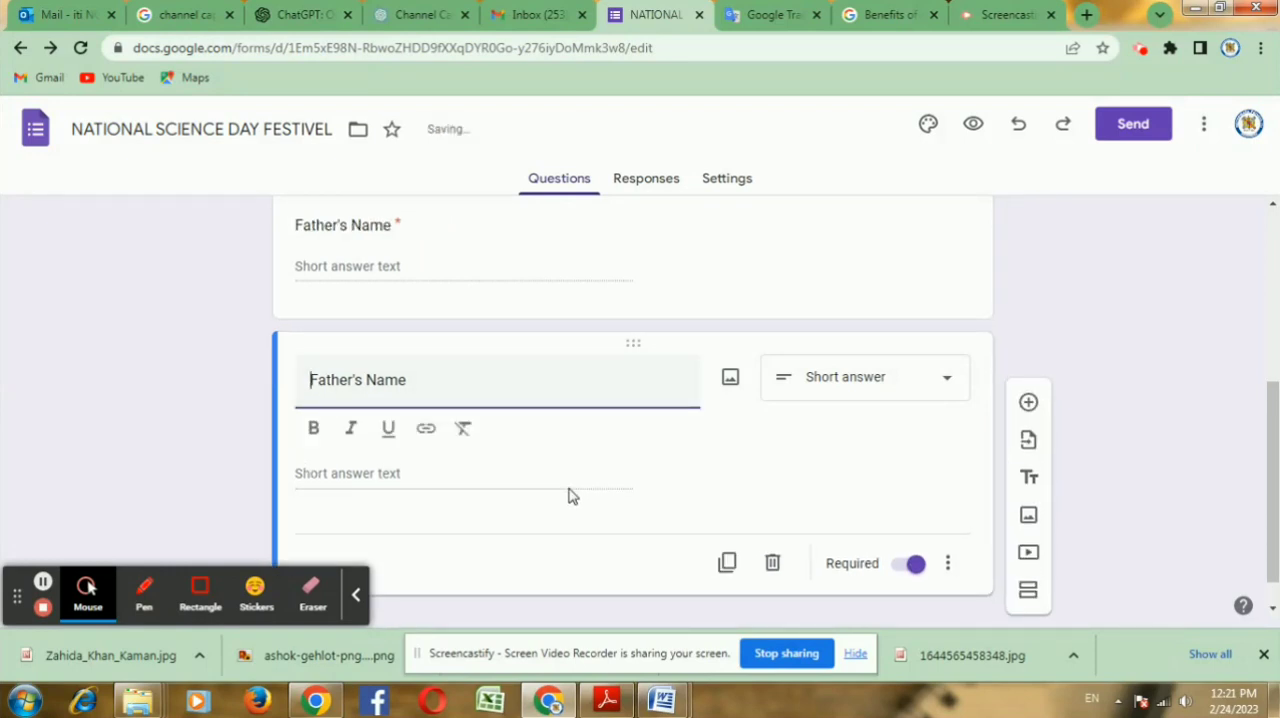
left_click(413, 336)
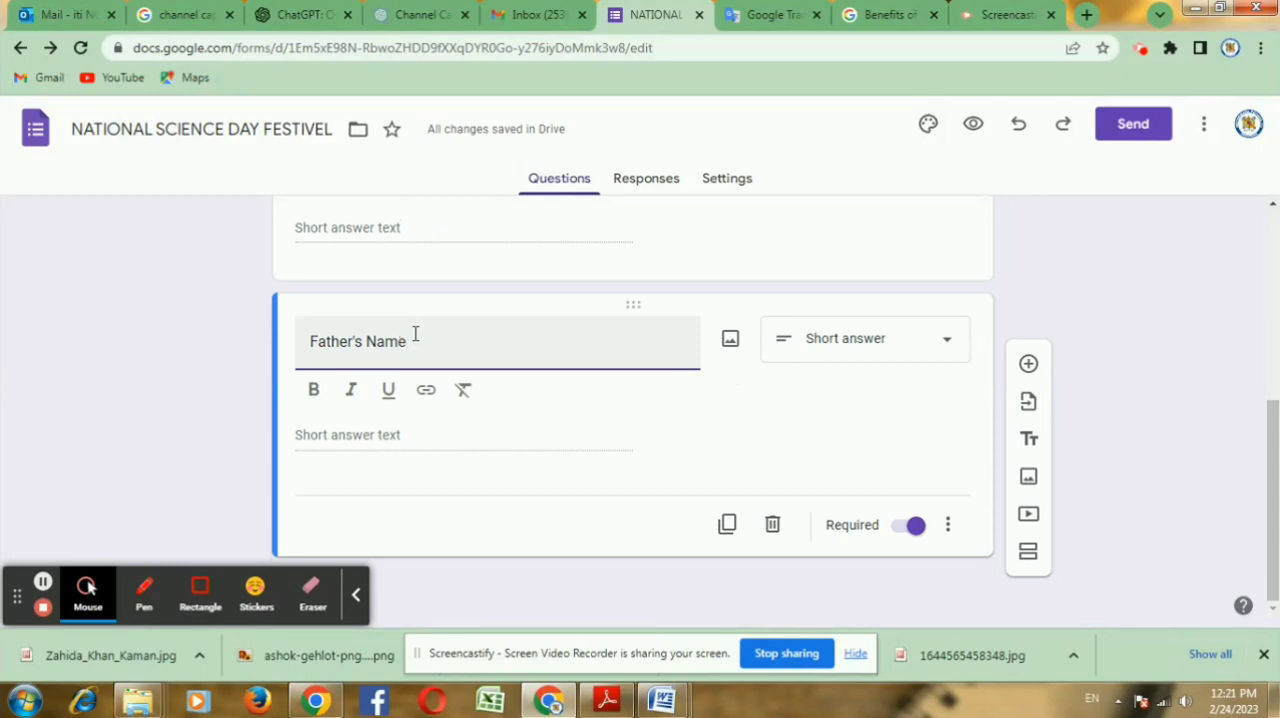
key("BackSpace")
key("BackSpace")
key("BackSpace")
key("BackSpace")
key("BackSpace")
key("BackSpace")
key("BackSpace")
key("BackSpace")
key("BackSpace")
key("BackSpace")
key("BackSpace")
key("BackSpace")
type("Class")
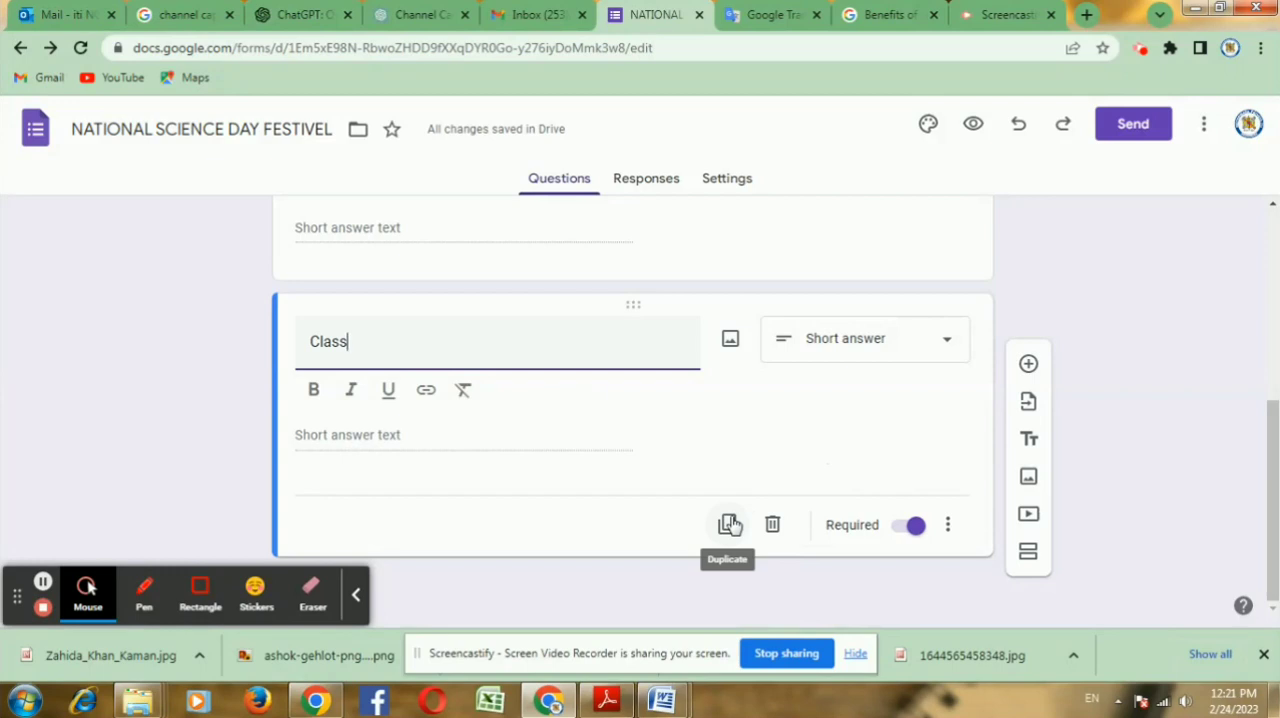
left_click(43, 581)
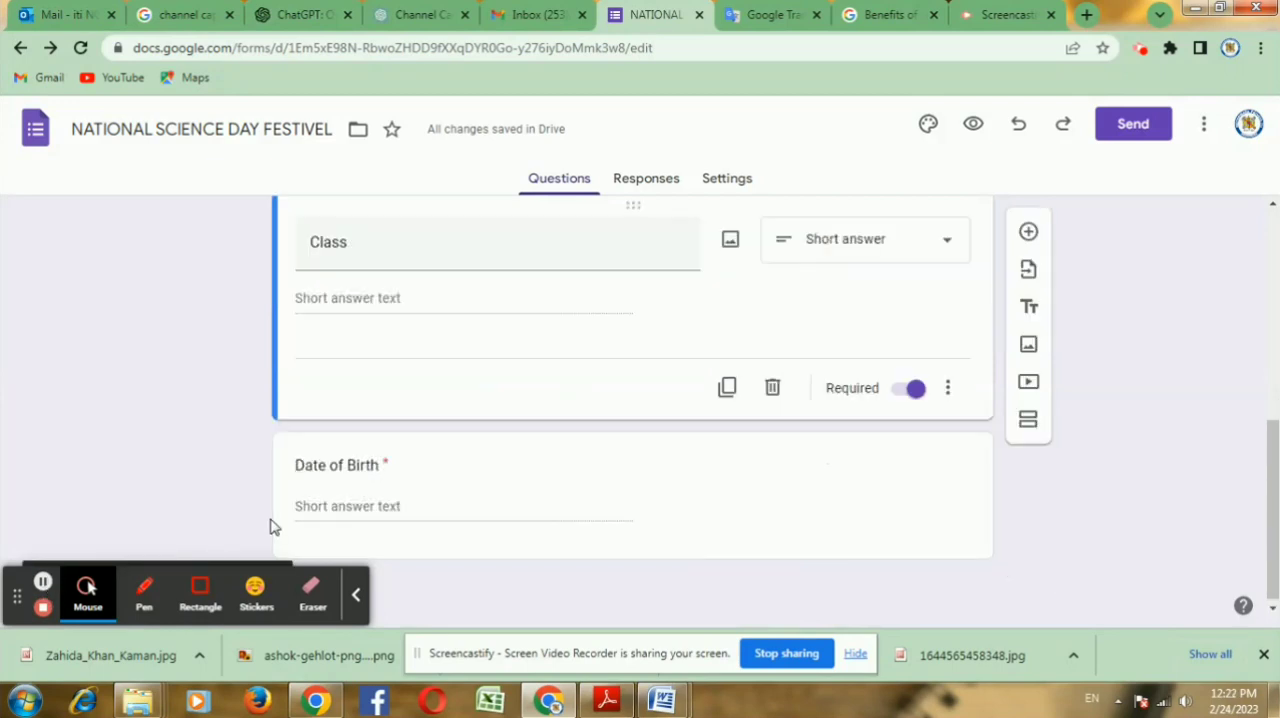
Step: Change the answer type of the "Date of Birth" question to Date and duplicate the question
left_click(347, 505)
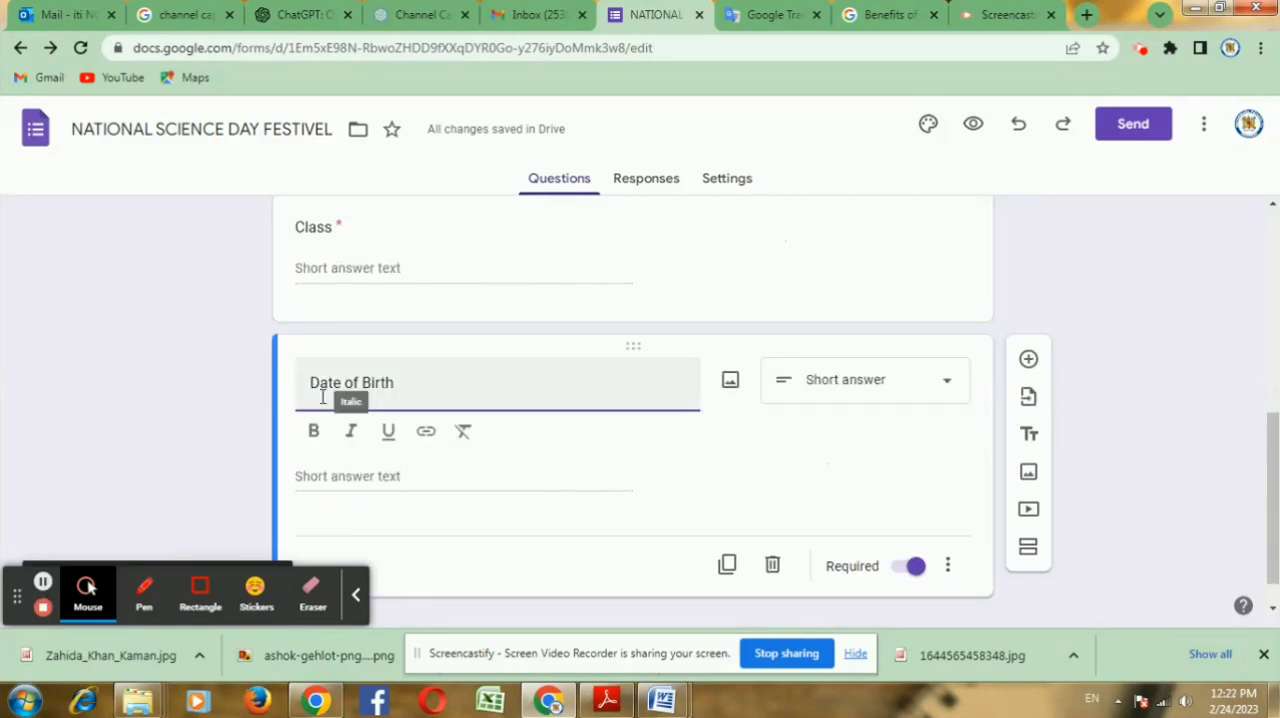
left_click(878, 389)
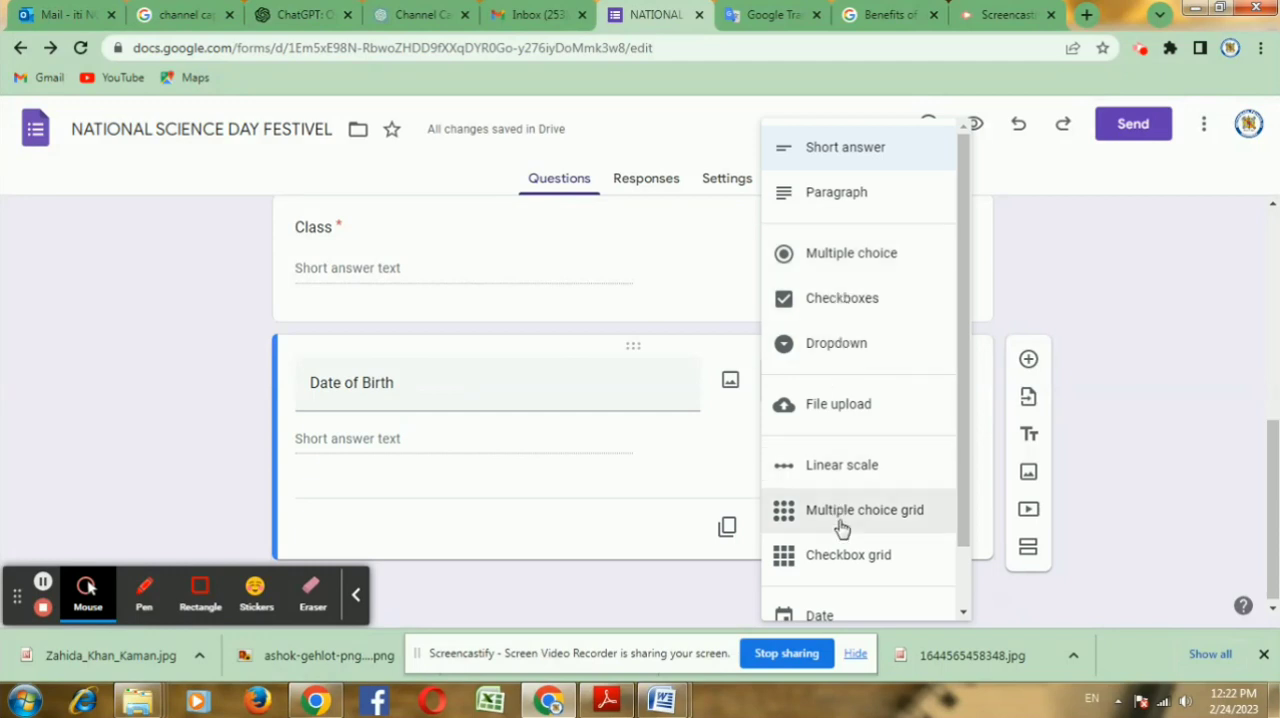
left_click(849, 612)
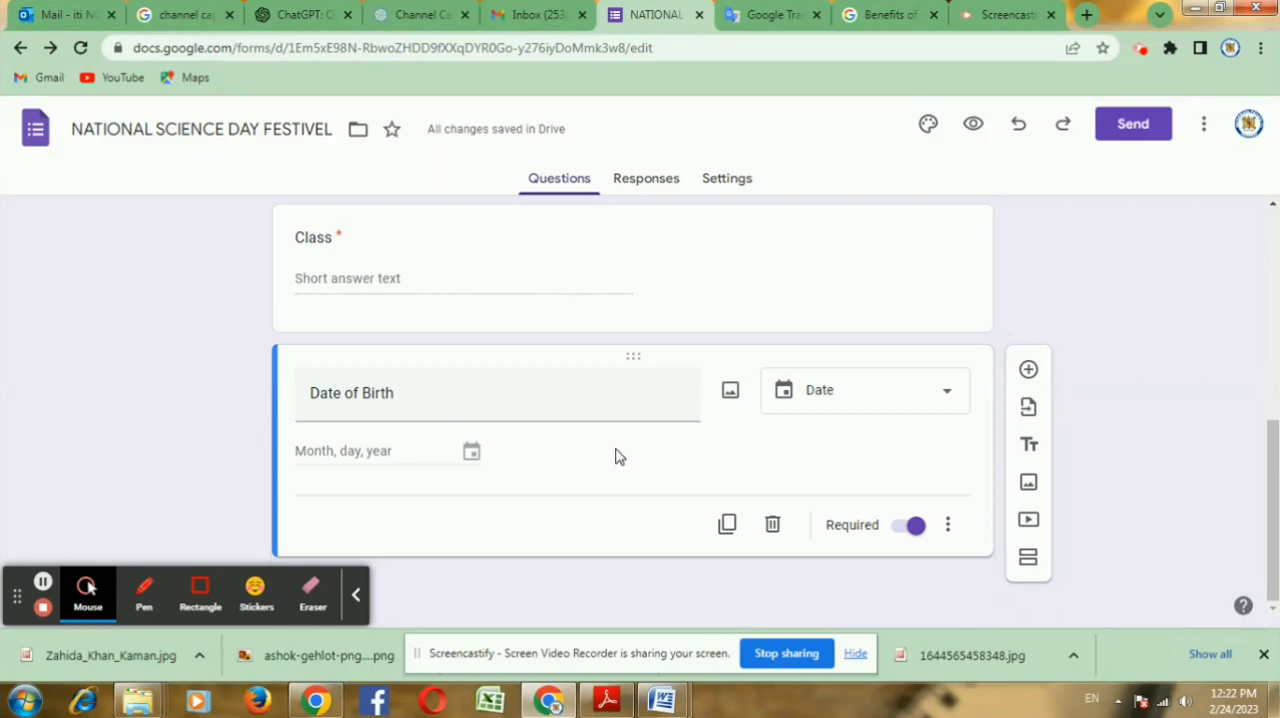
left_click(738, 522)
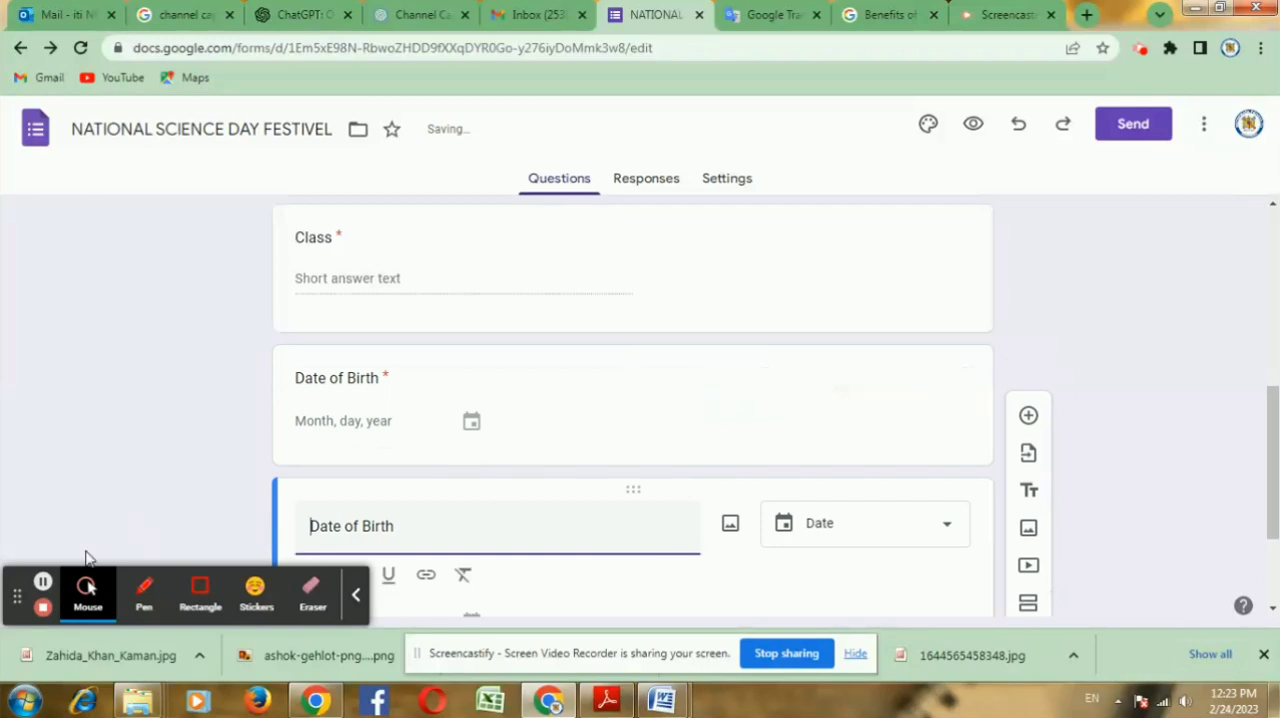
left_click(43, 581)
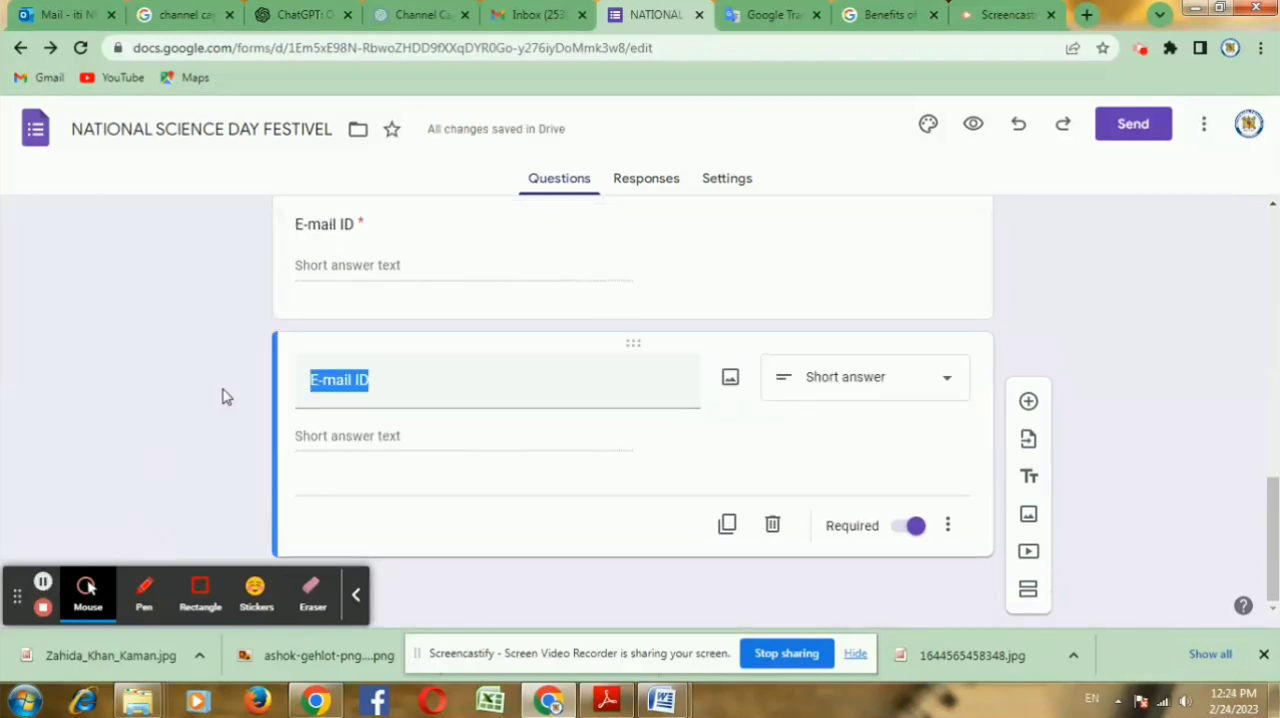
Step: Retitle the second "E-mail ID" question as "School/College/Institutions Name"
left_click(389, 375)
left_click_drag(389, 375, 297, 378)
type("Schh")
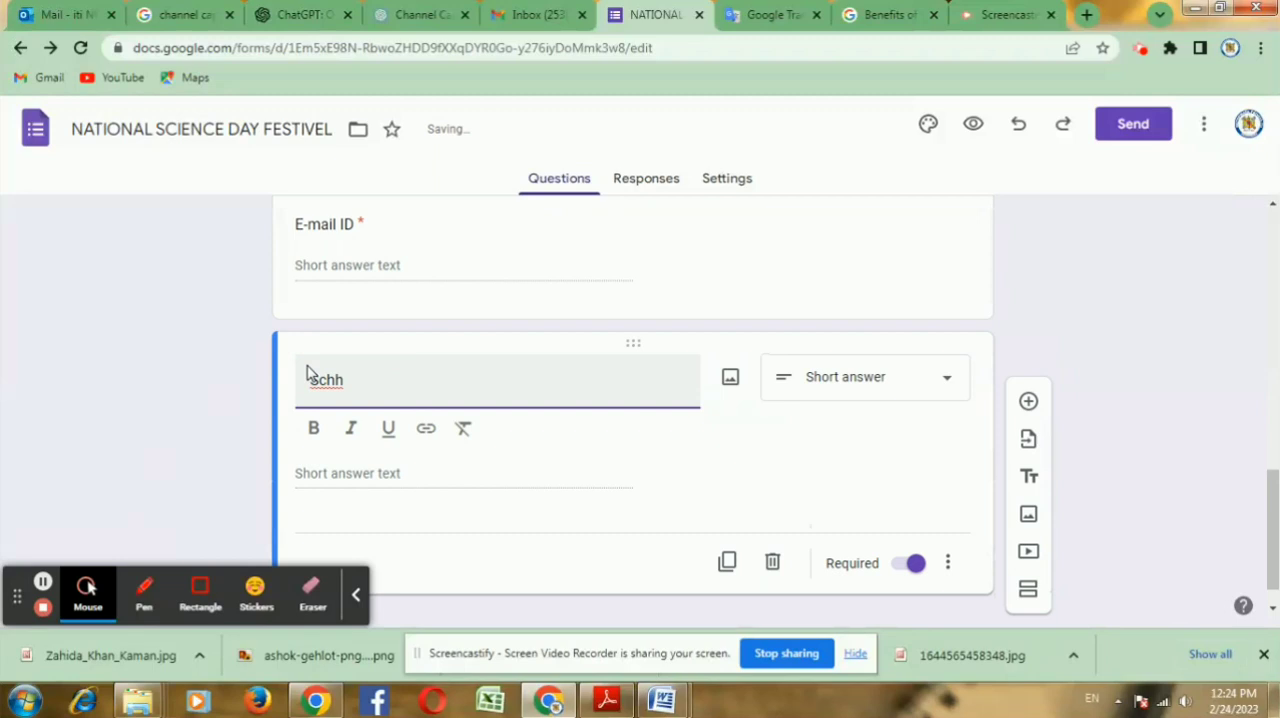
key("BackSpace")
type("nst")
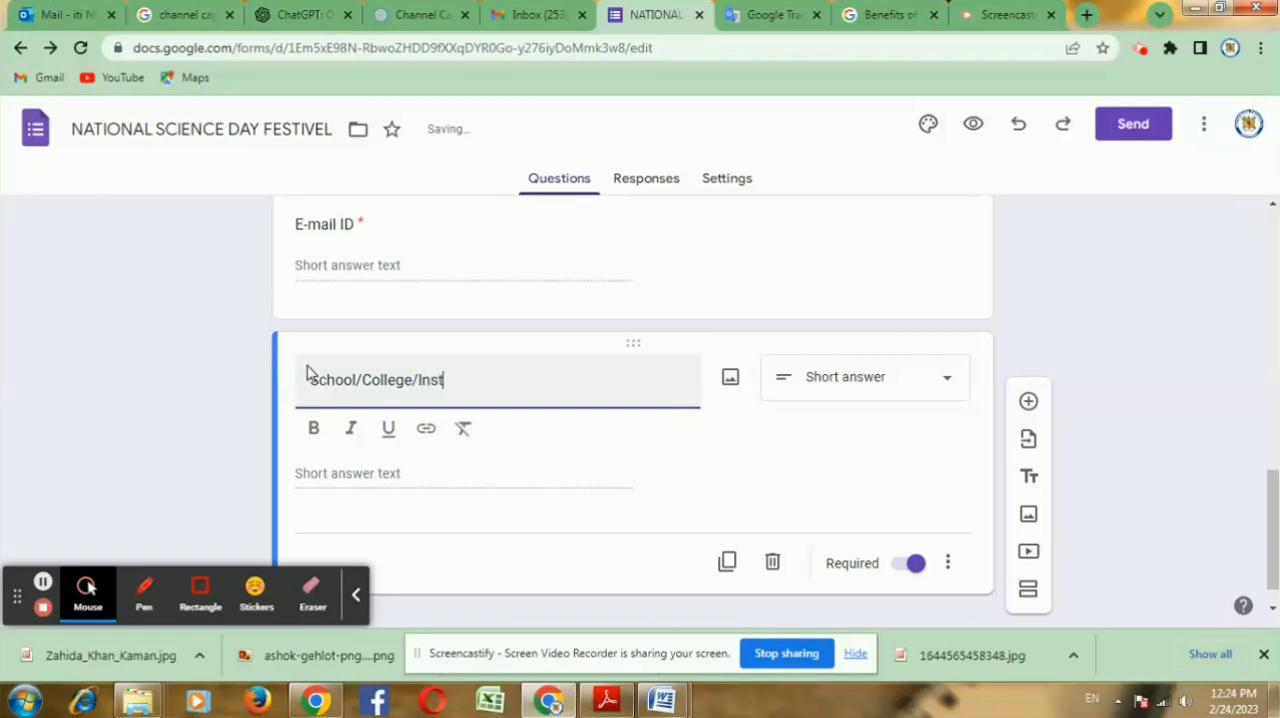
type("itutions Name")
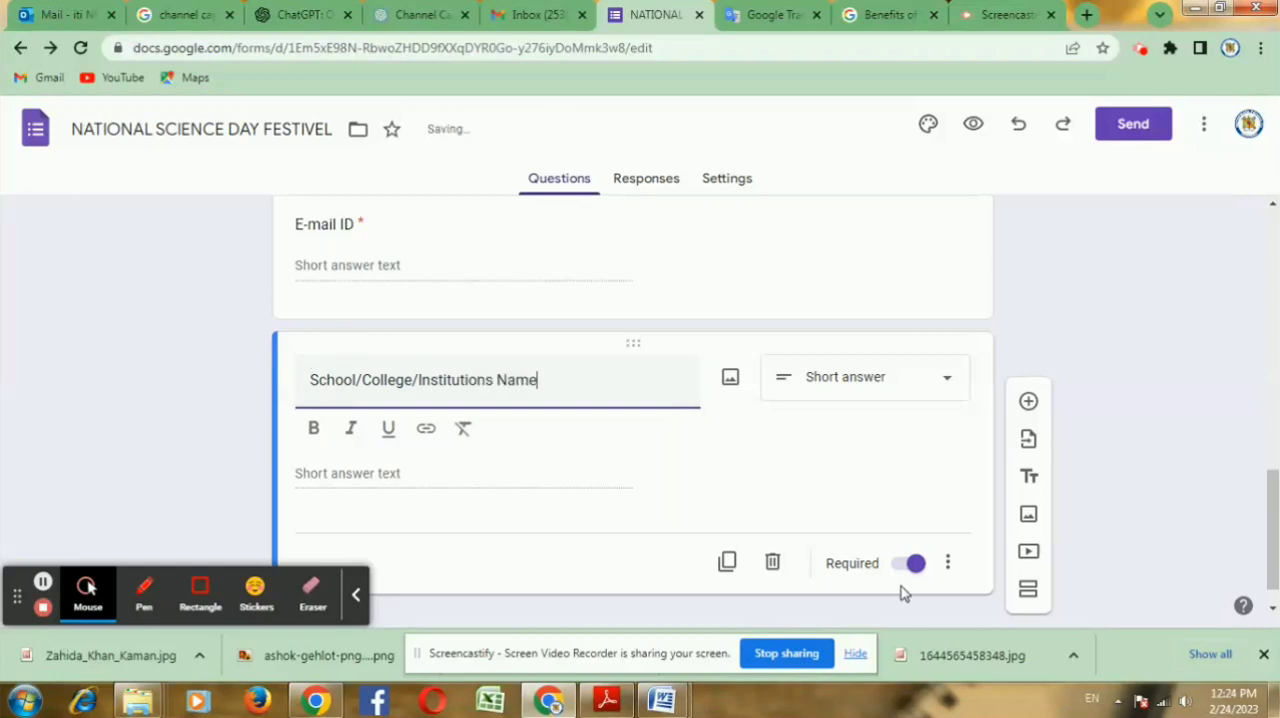
left_click(830, 478)
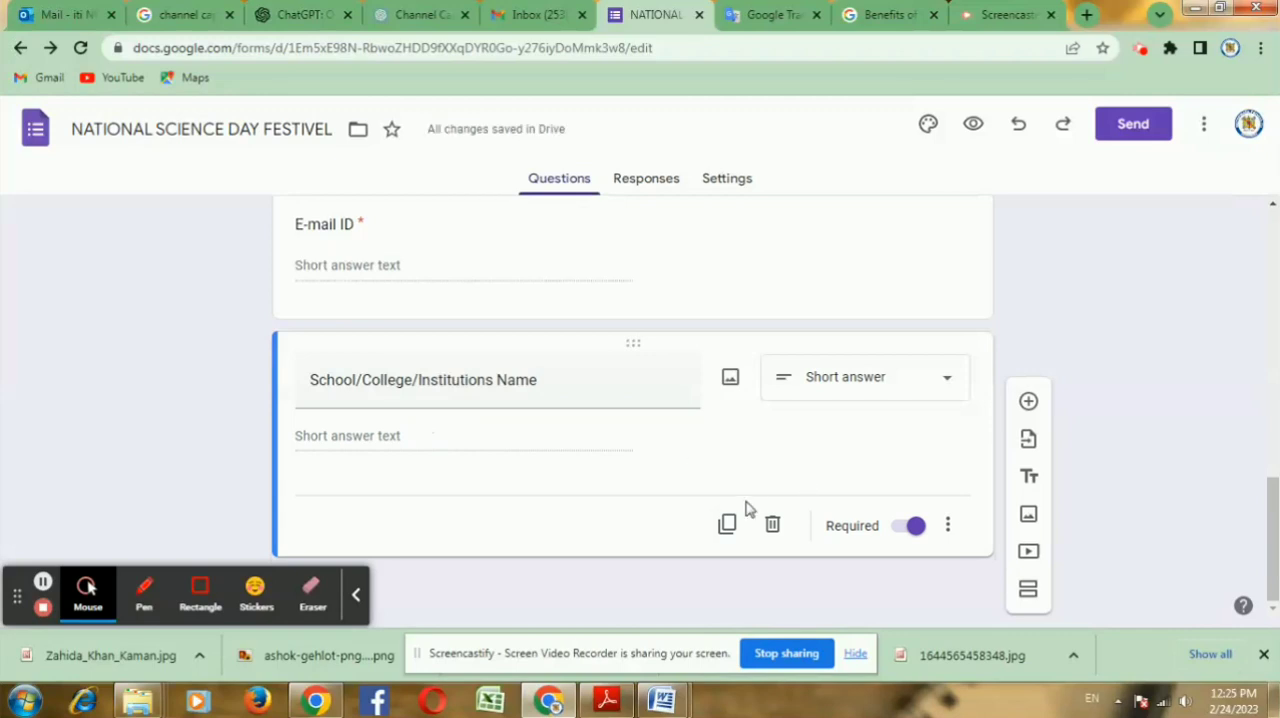
Step: Duplicate the "School/College/Institutions Name" question and clear the copy's title
left_click(727, 524)
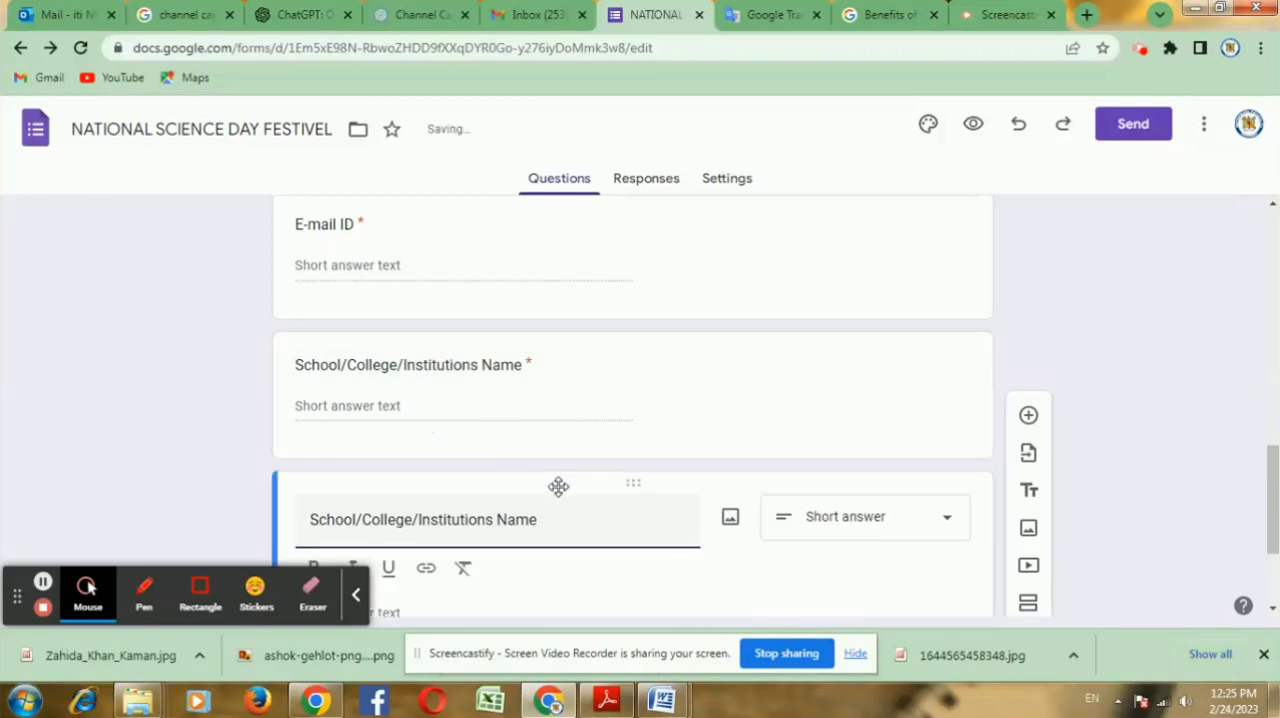
left_click_drag(540, 522, 302, 518)
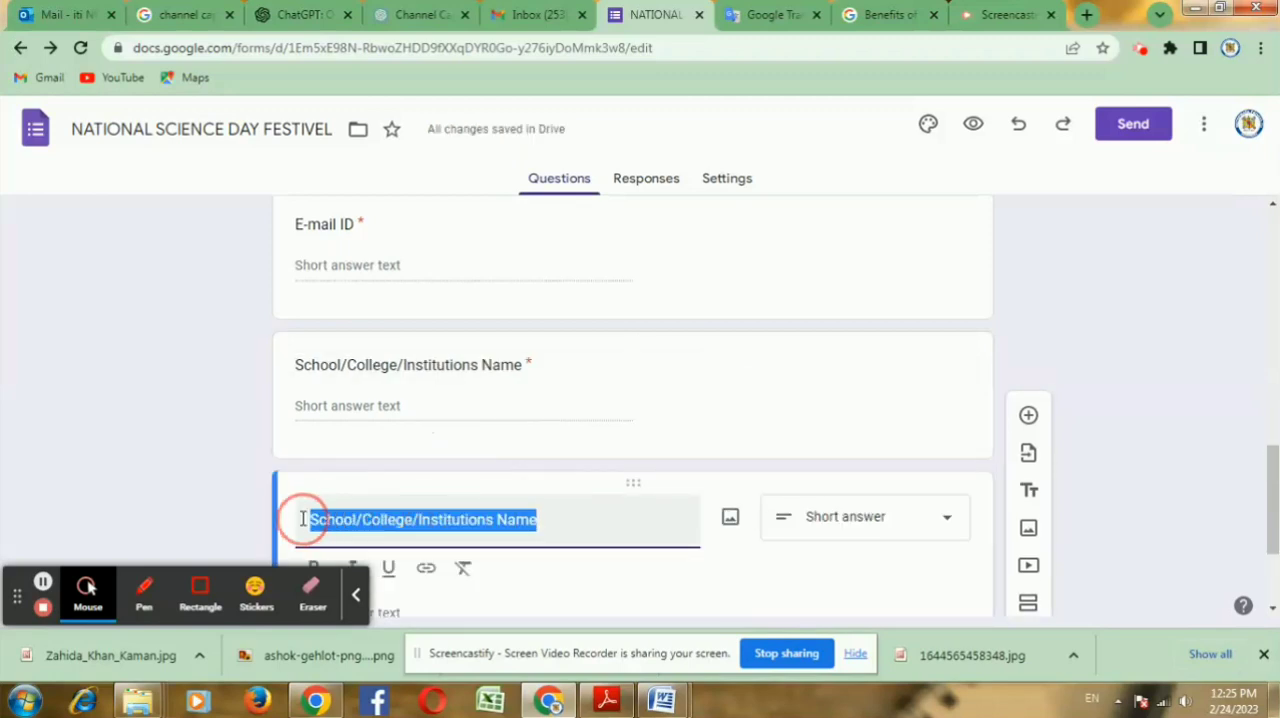
key("BackSpace")
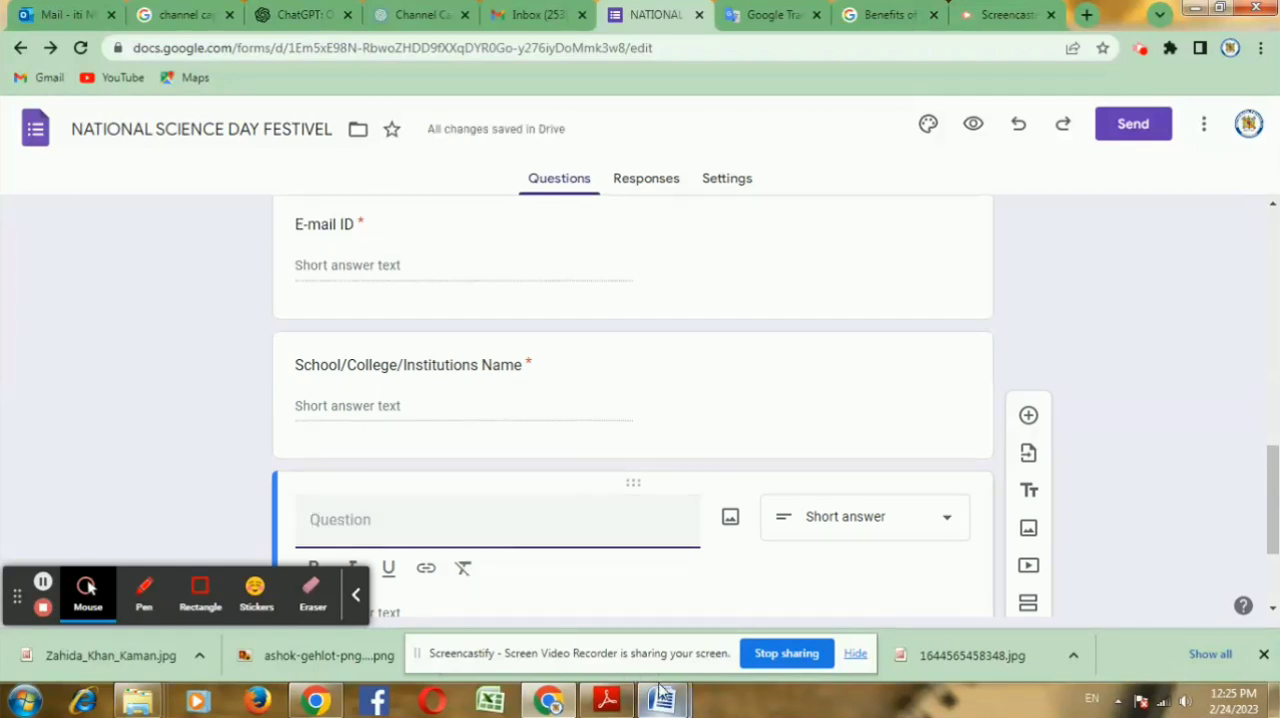
Step: Copy "Choose Programme for Participate" from the Word document and use it as the title of the blank question in the form
mouse_move(663, 692)
left_click(717, 628)
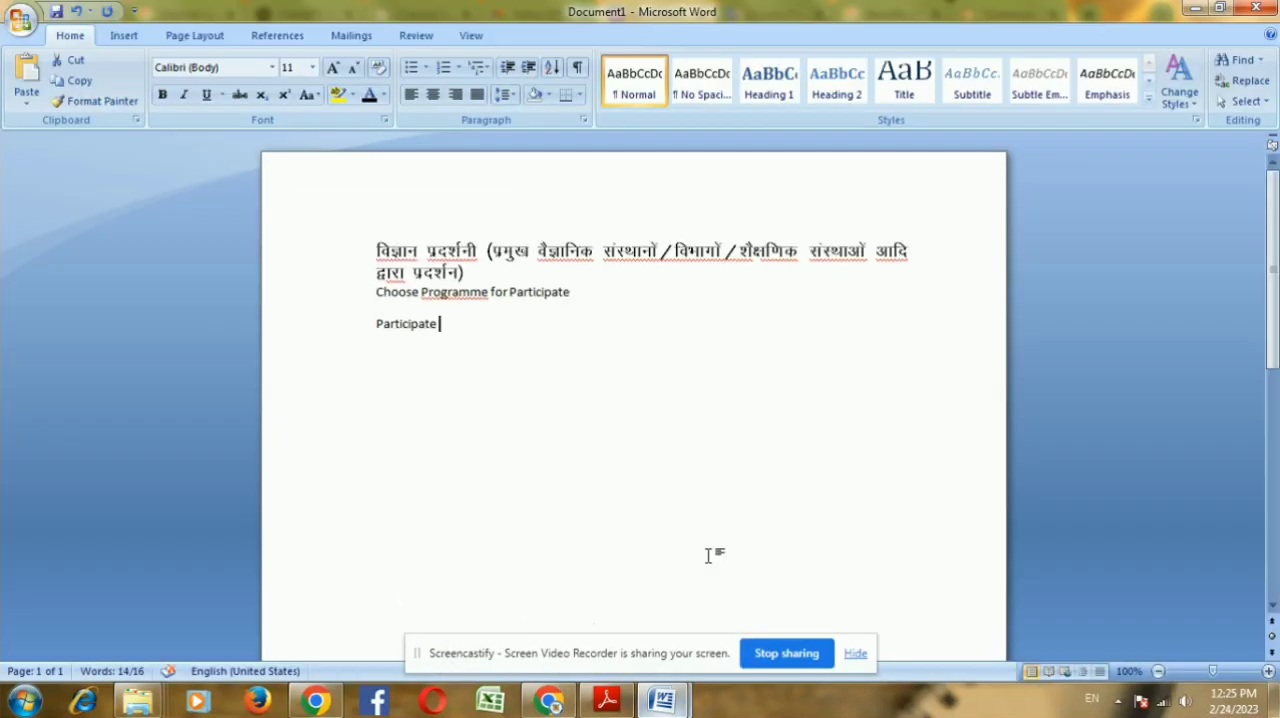
left_click_drag(572, 292, 376, 293)
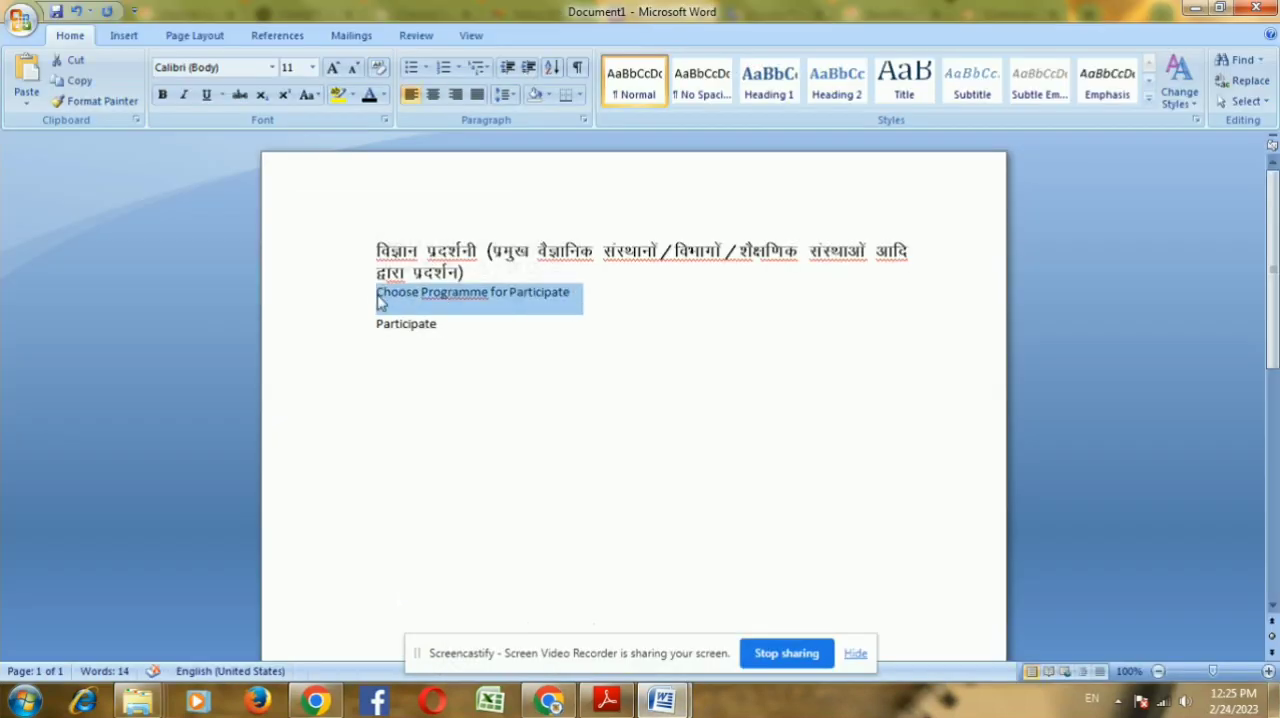
key("alt+Tab")
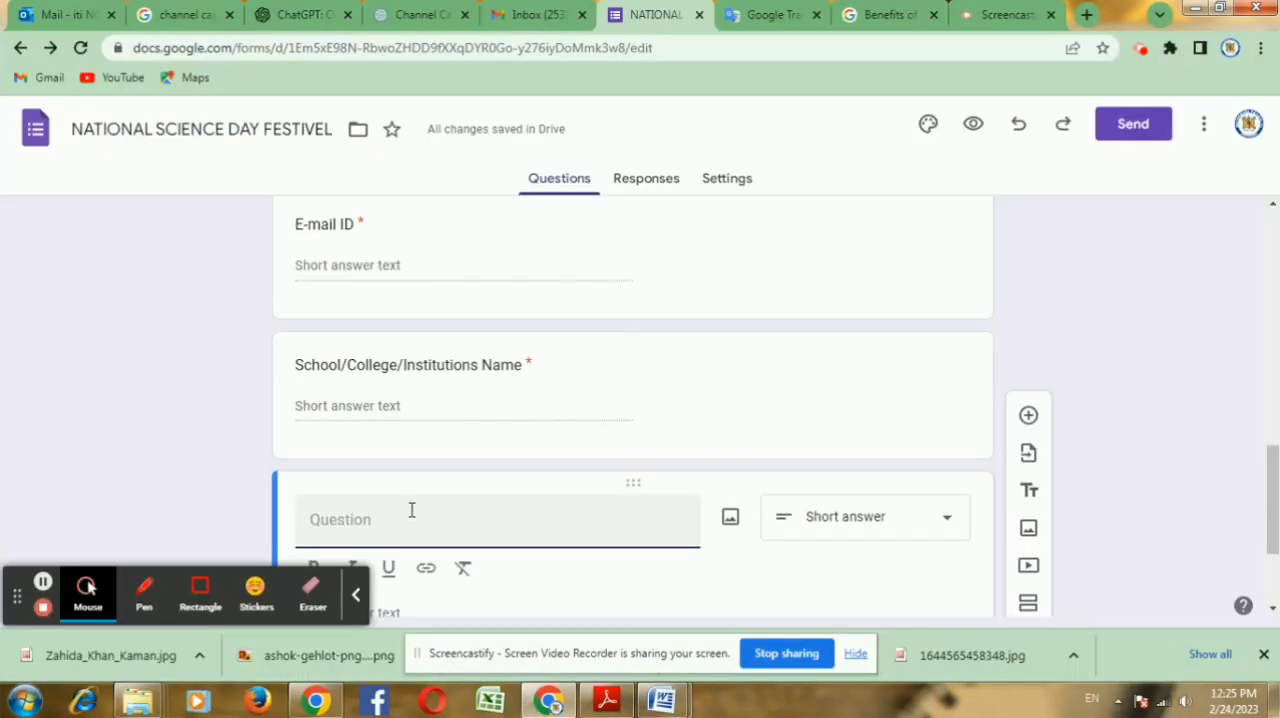
type("Government of Rajasthan  Choose Programme for Participate")
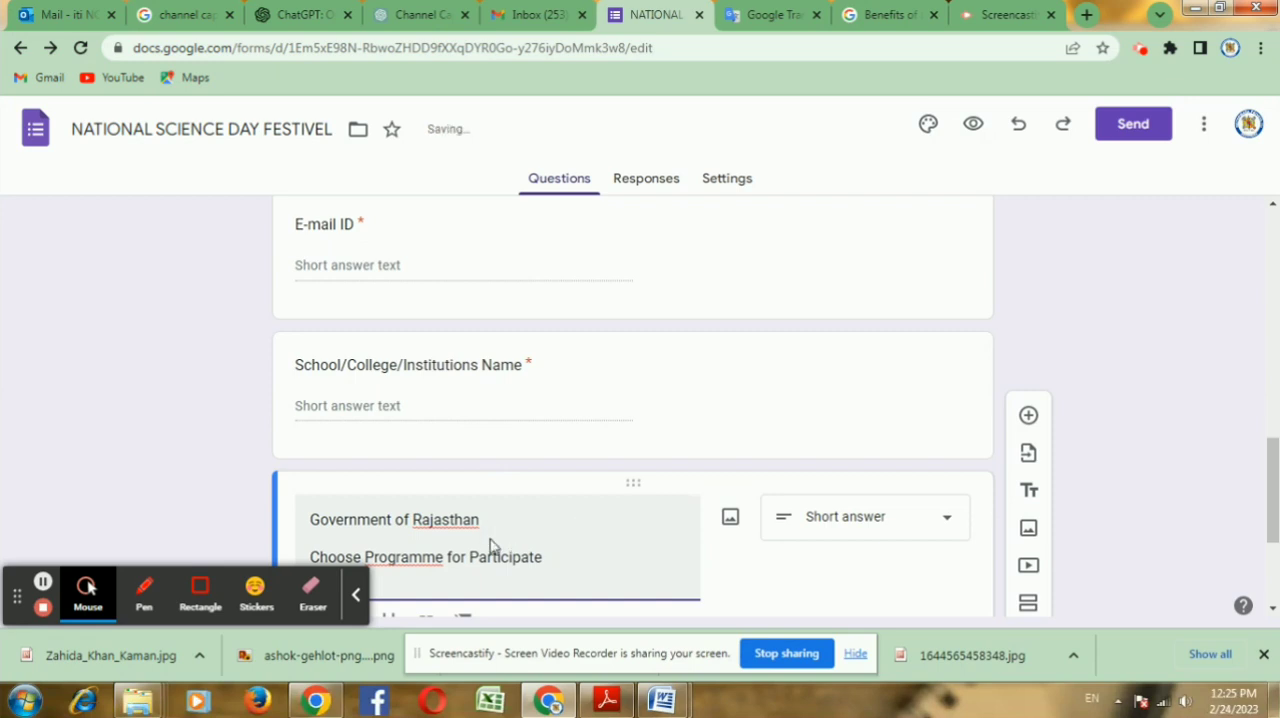
key("ctrl+z")
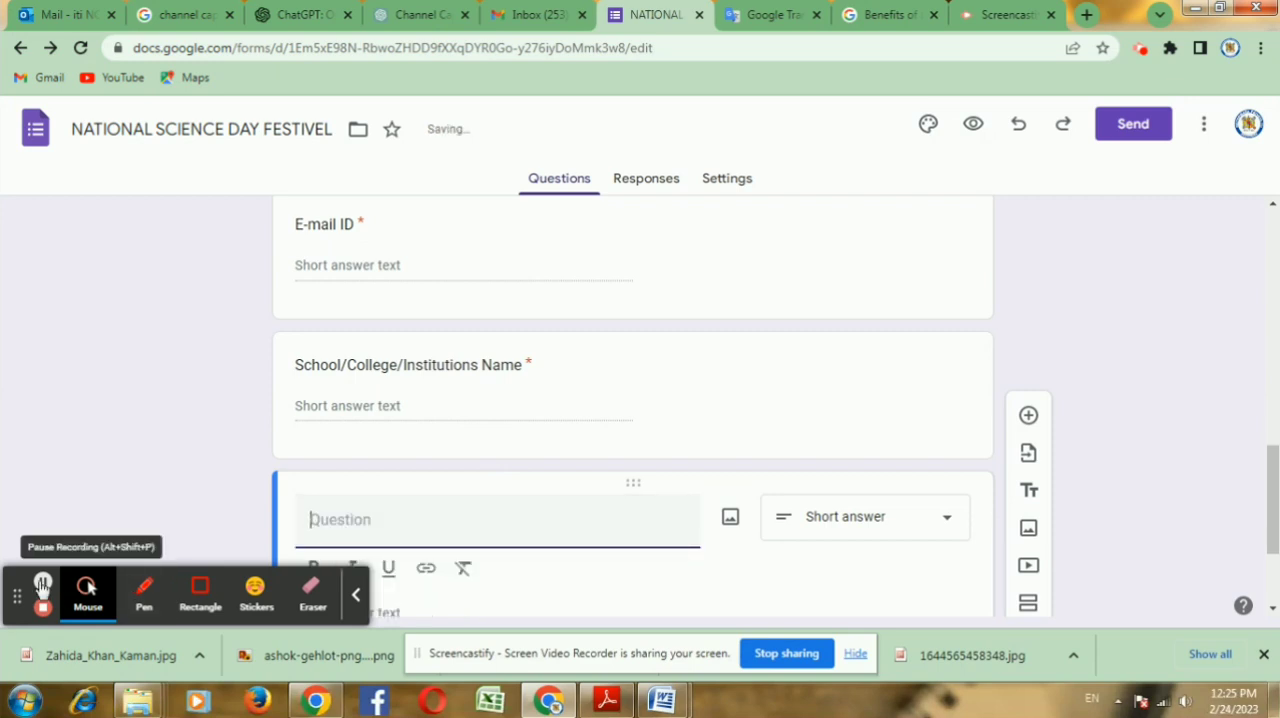
left_click(43, 581)
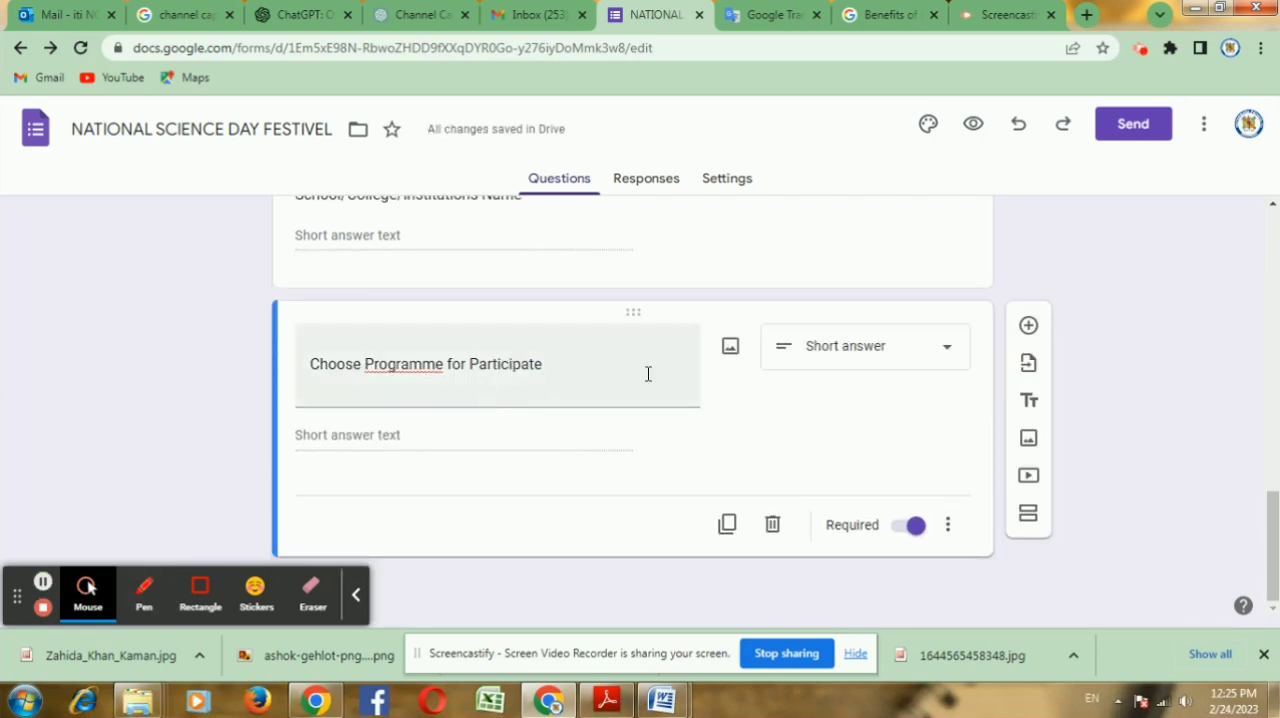
Step: Make the "Choose Programme for Participate" question multiple choice with an "Other" choice and a second option
left_click(790, 349)
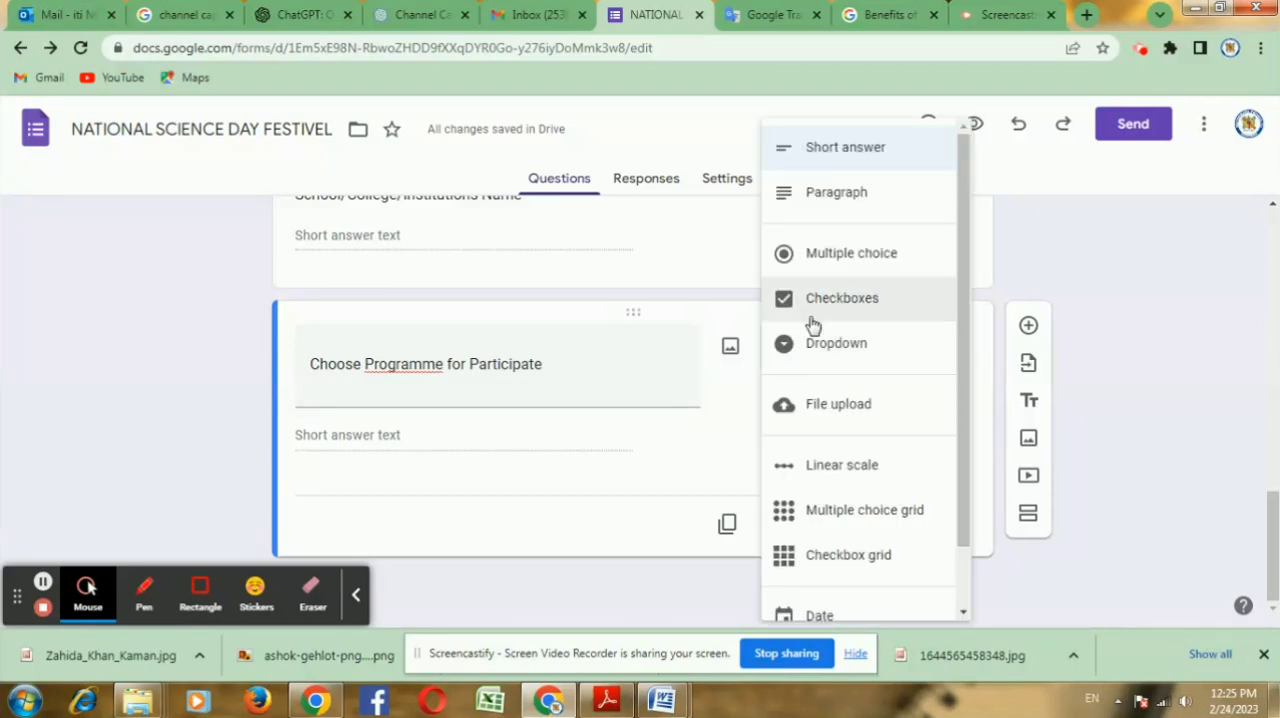
left_click(818, 258)
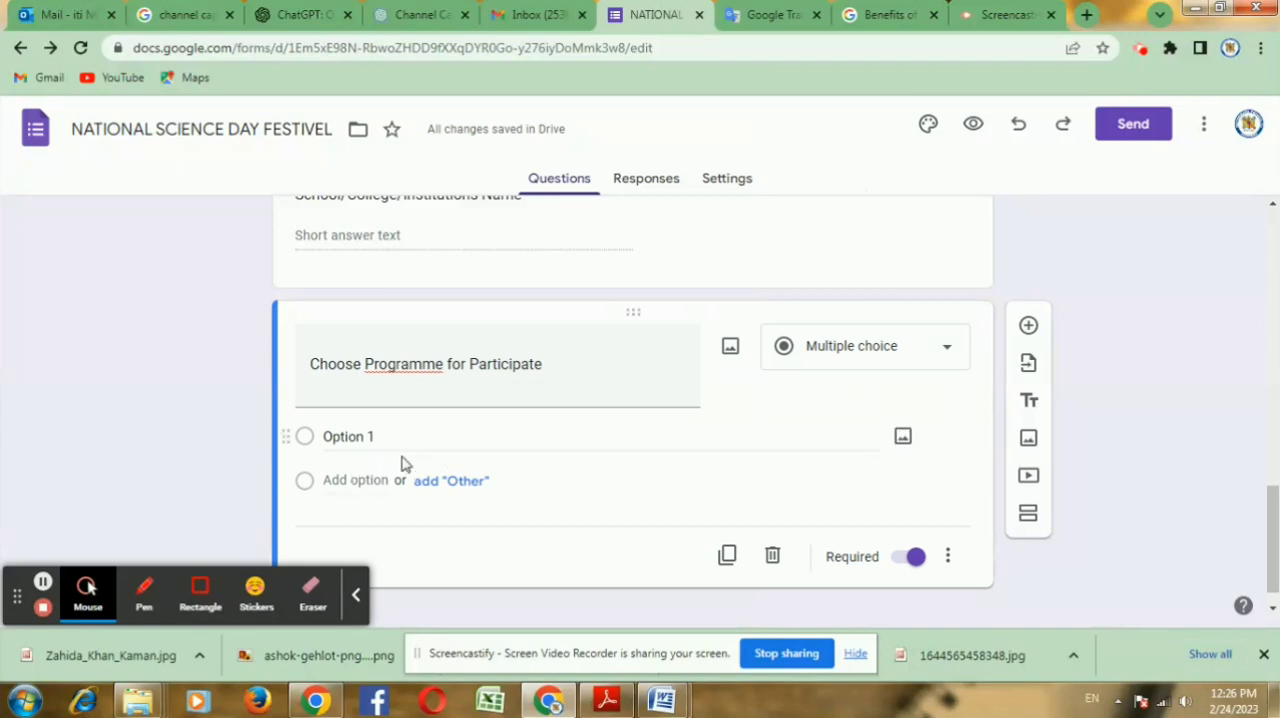
left_click(443, 484)
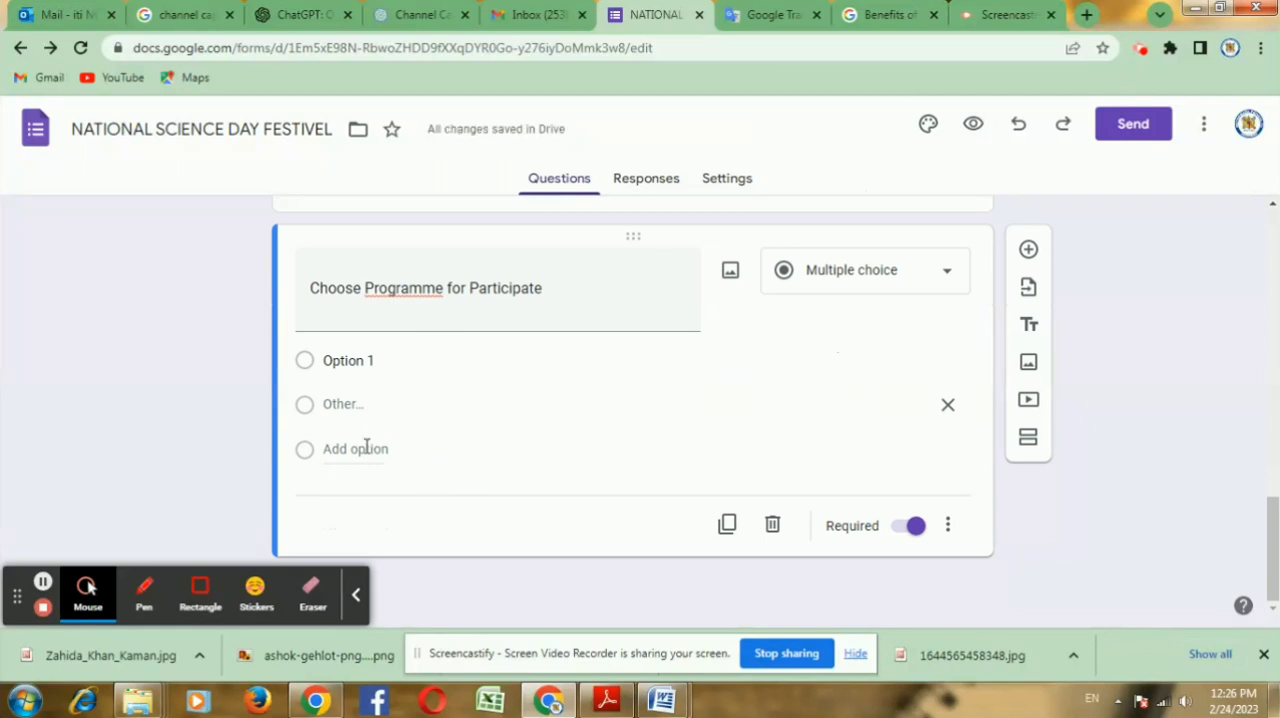
left_click(355, 448)
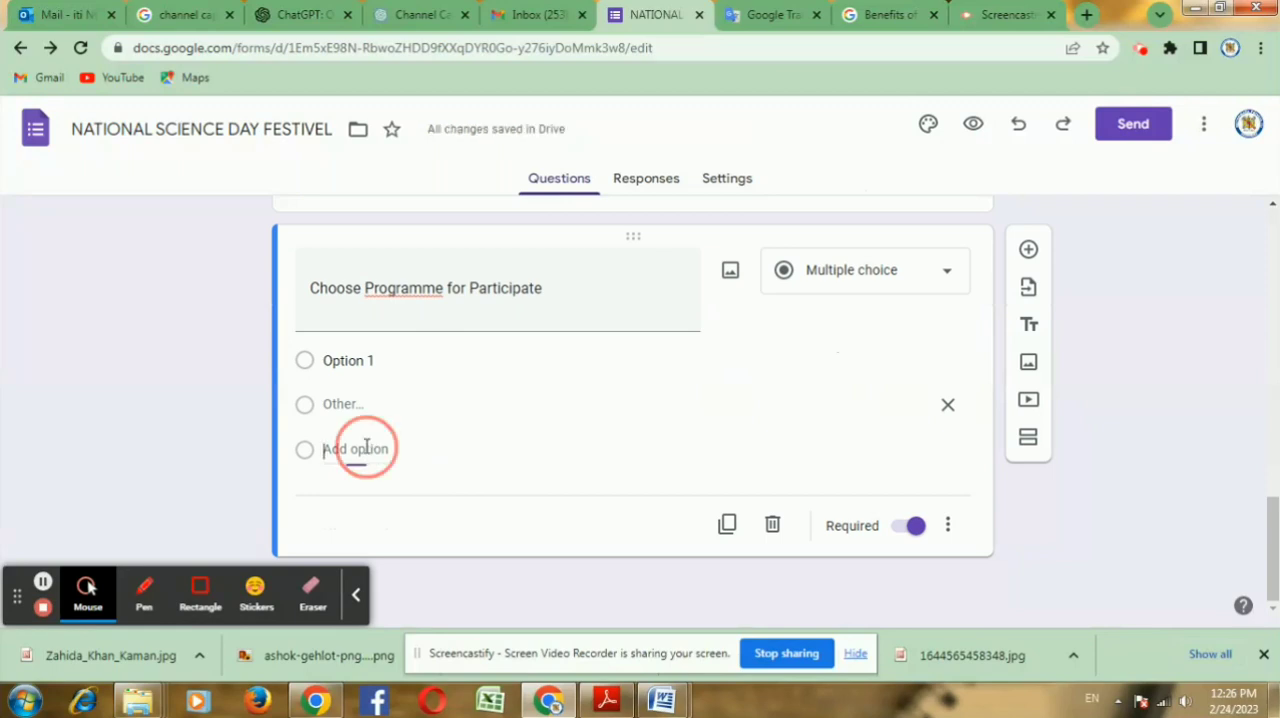
Step: Copy "Science Exhibition" from the Word document's programme table and use it as the first option of the programme question
left_click(394, 363)
key("alt+Tab")
key("alt+Tab")
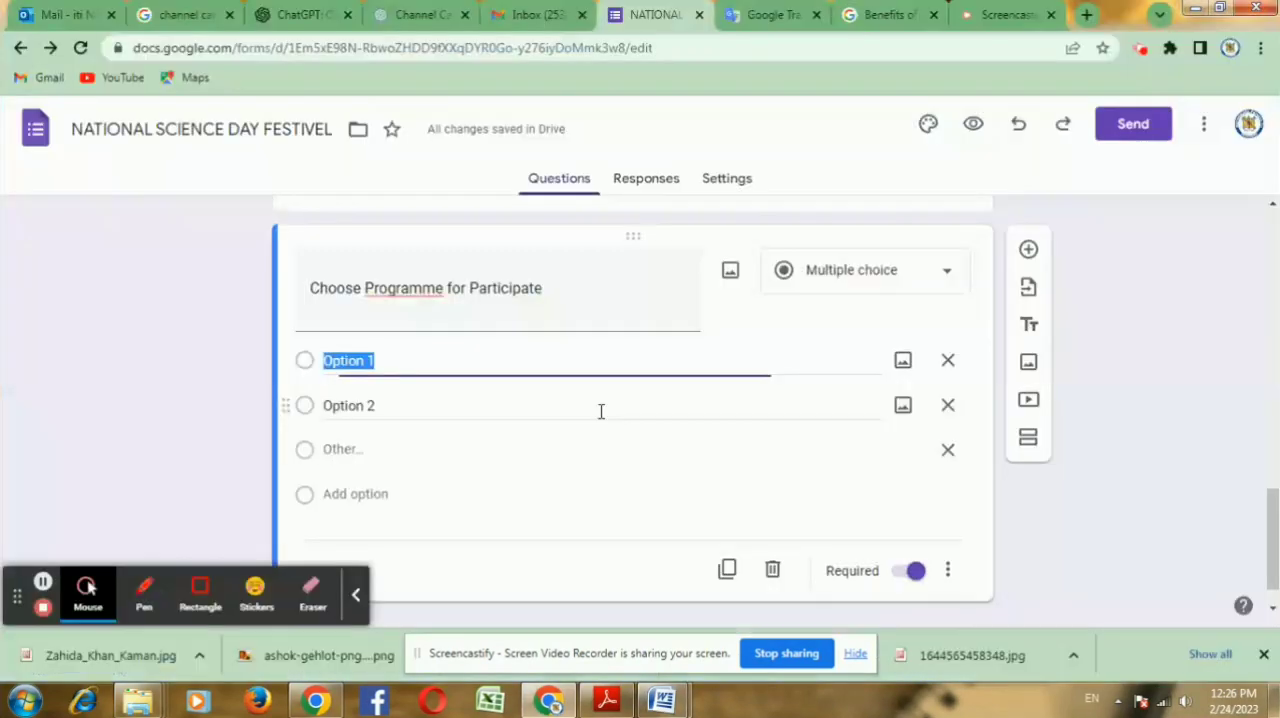
mouse_move(662, 700)
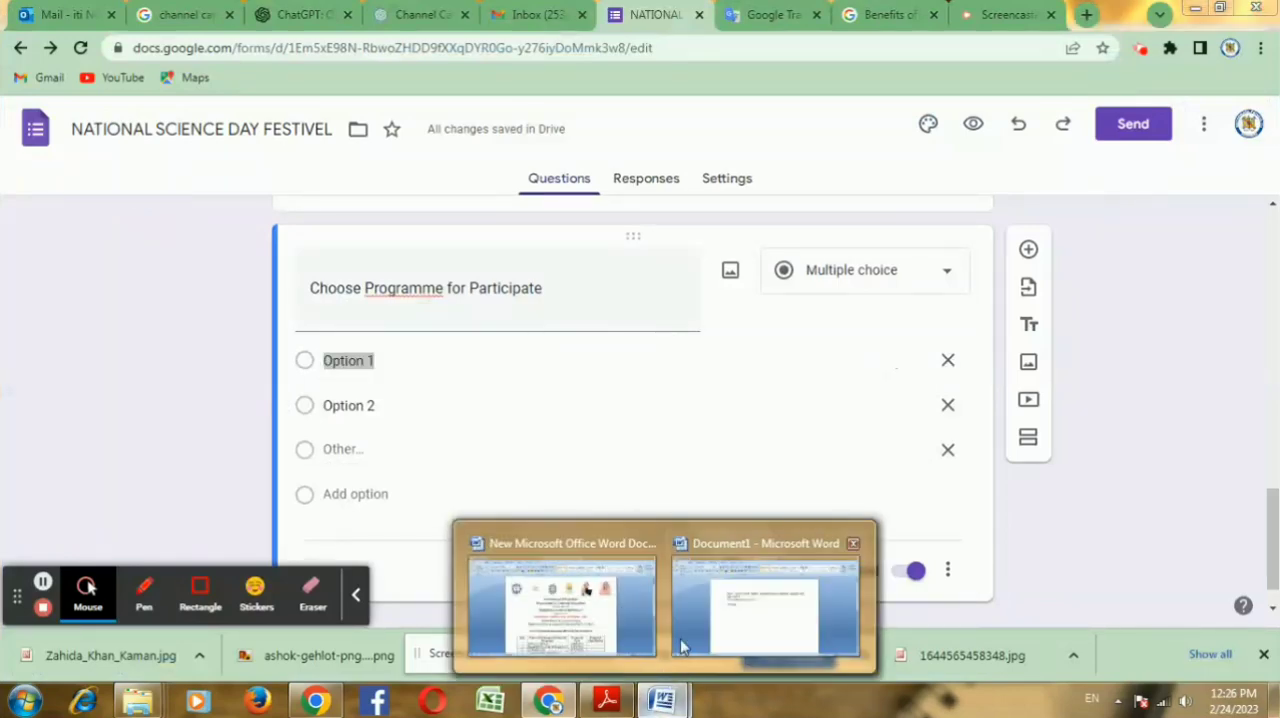
left_click(571, 590)
scroll(574, 588, "down", 4)
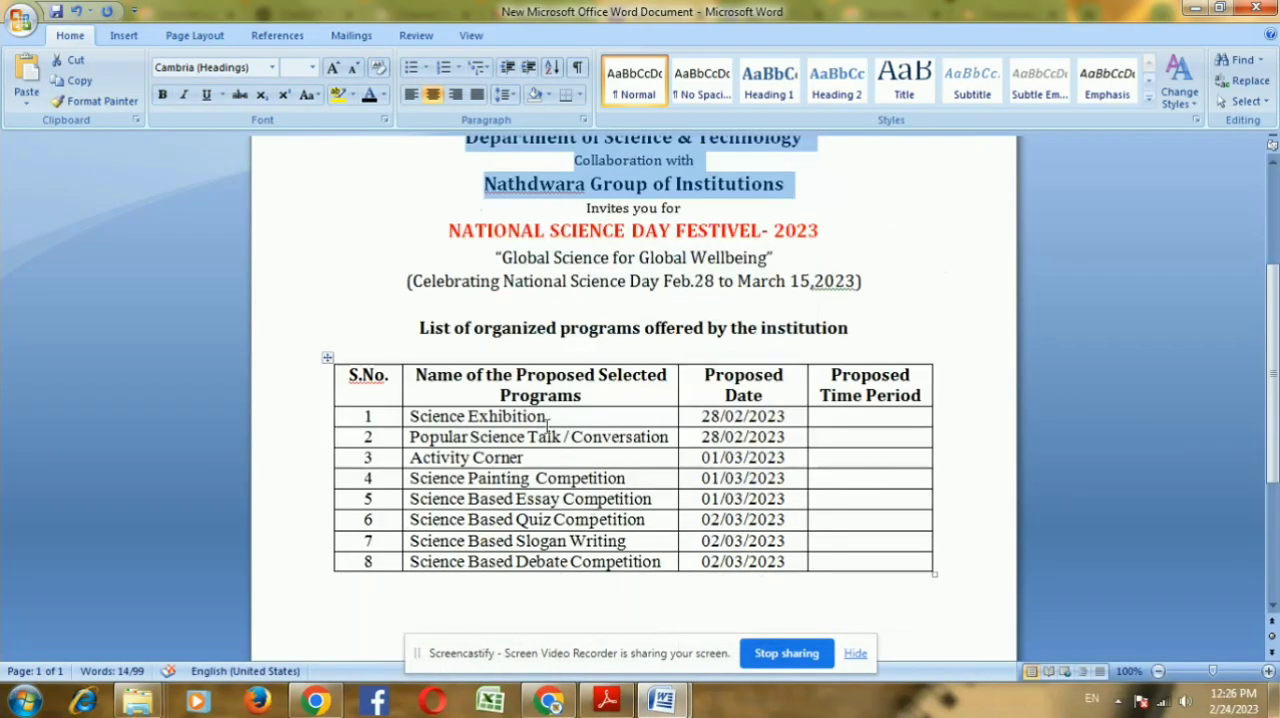
left_click(549, 417)
left_click_drag(549, 417, 409, 417)
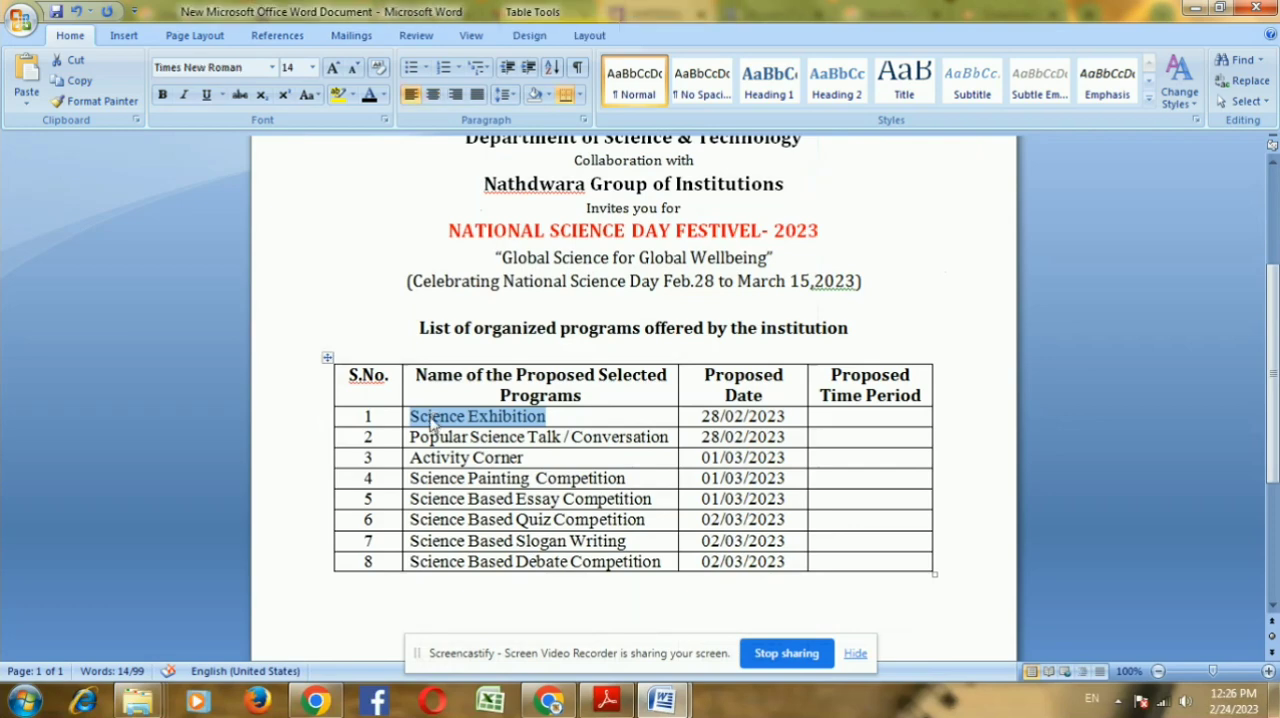
key("ctrl+c")
key("alt+Tab")
key("ctrl+v")
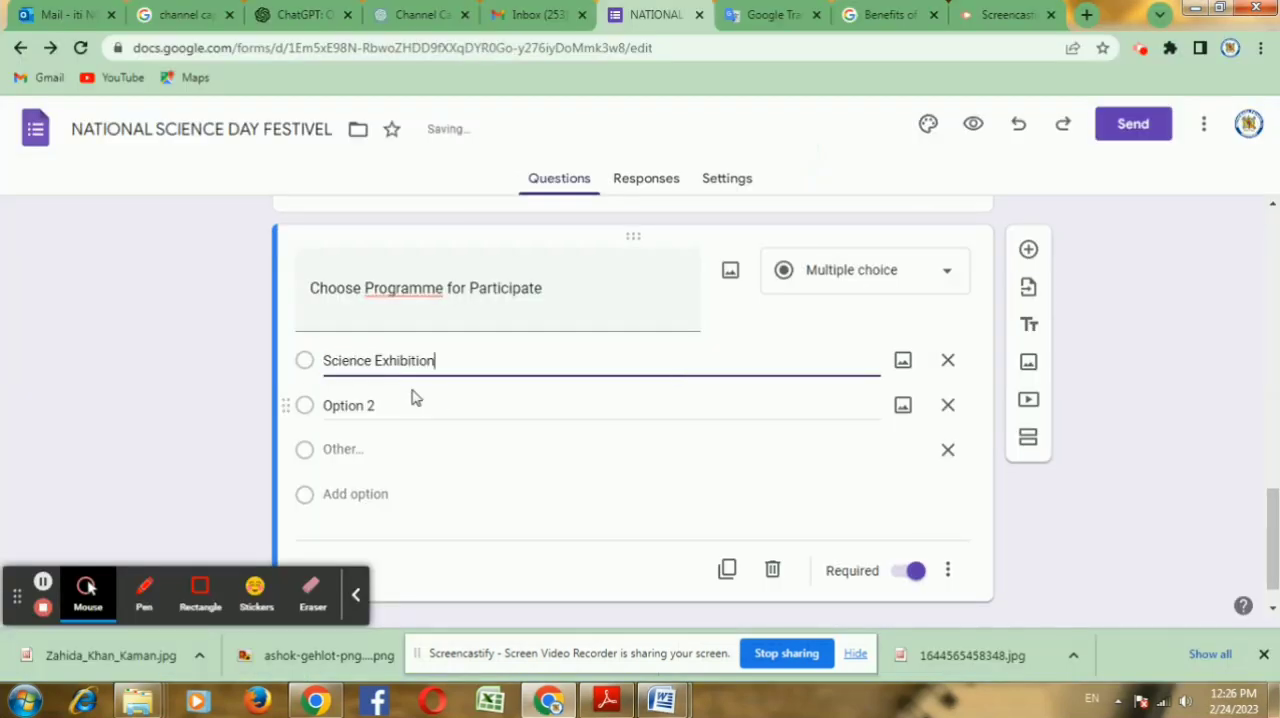
Step: Copy "Popular Science Talk / Conversation" from the Word table into the second option of the programme question
left_click(345, 403)
key("alt+Tab")
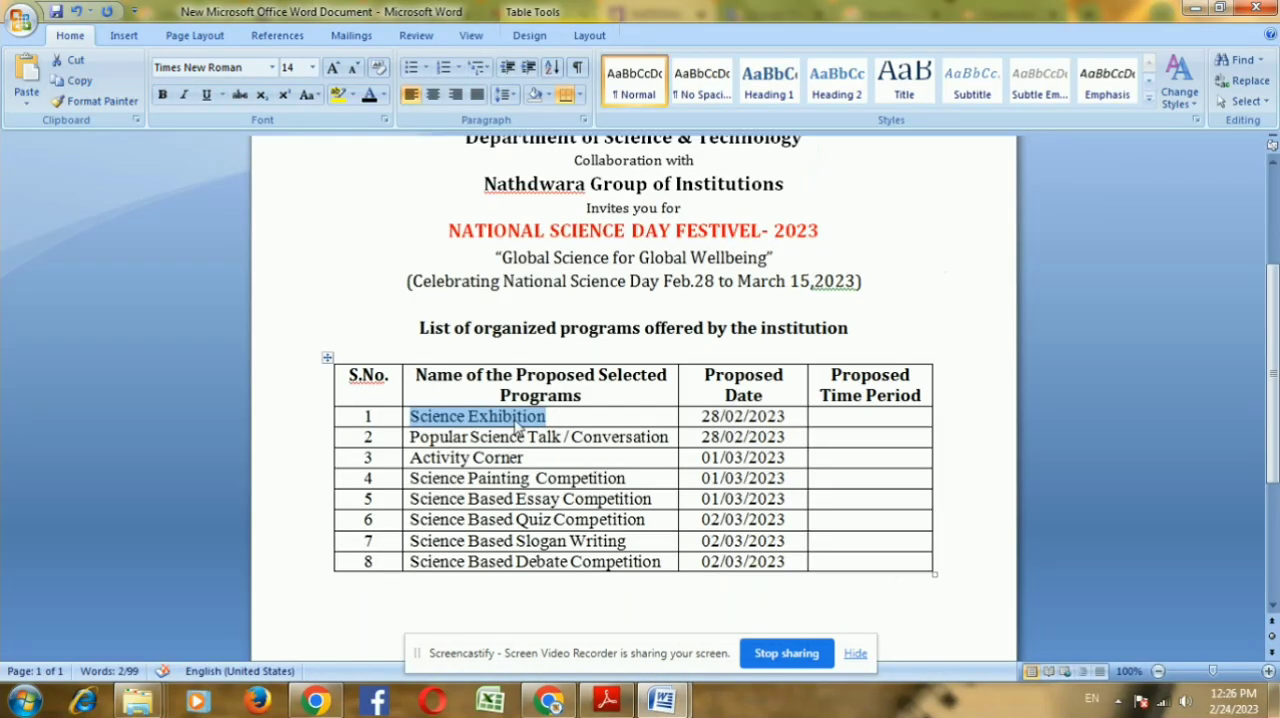
left_click_drag(667, 441, 422, 440)
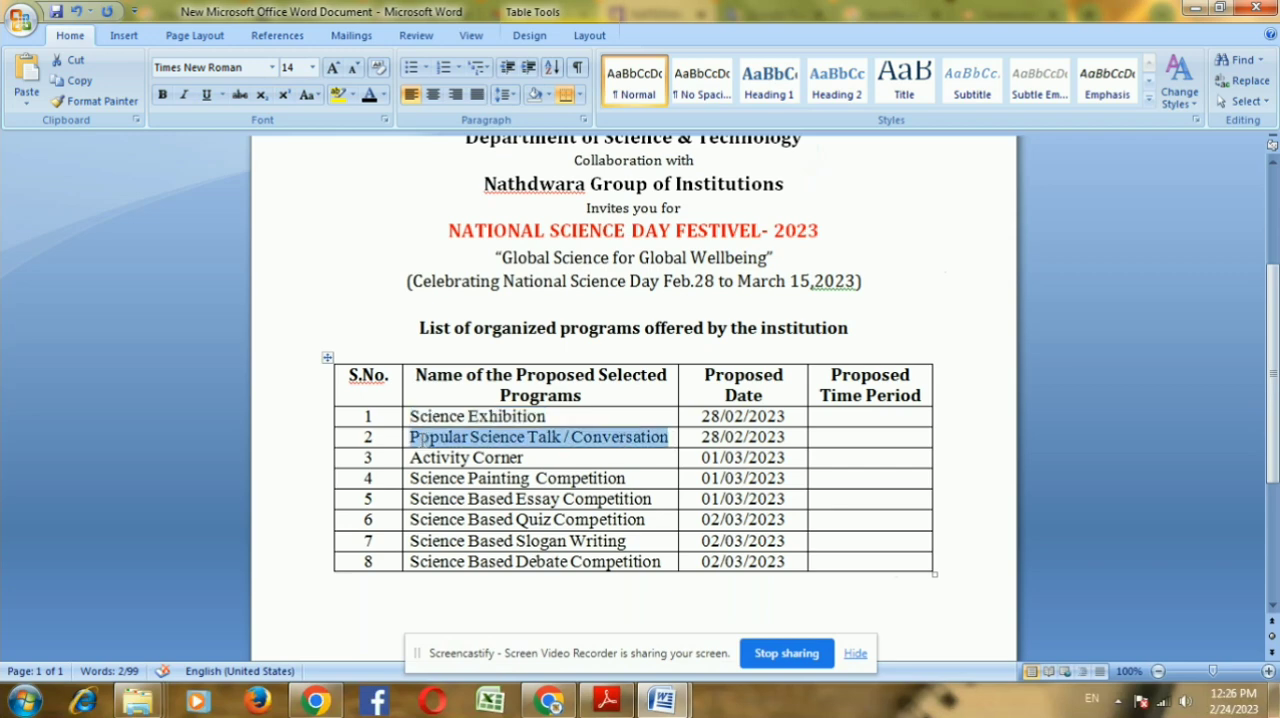
key("alt+Tab")
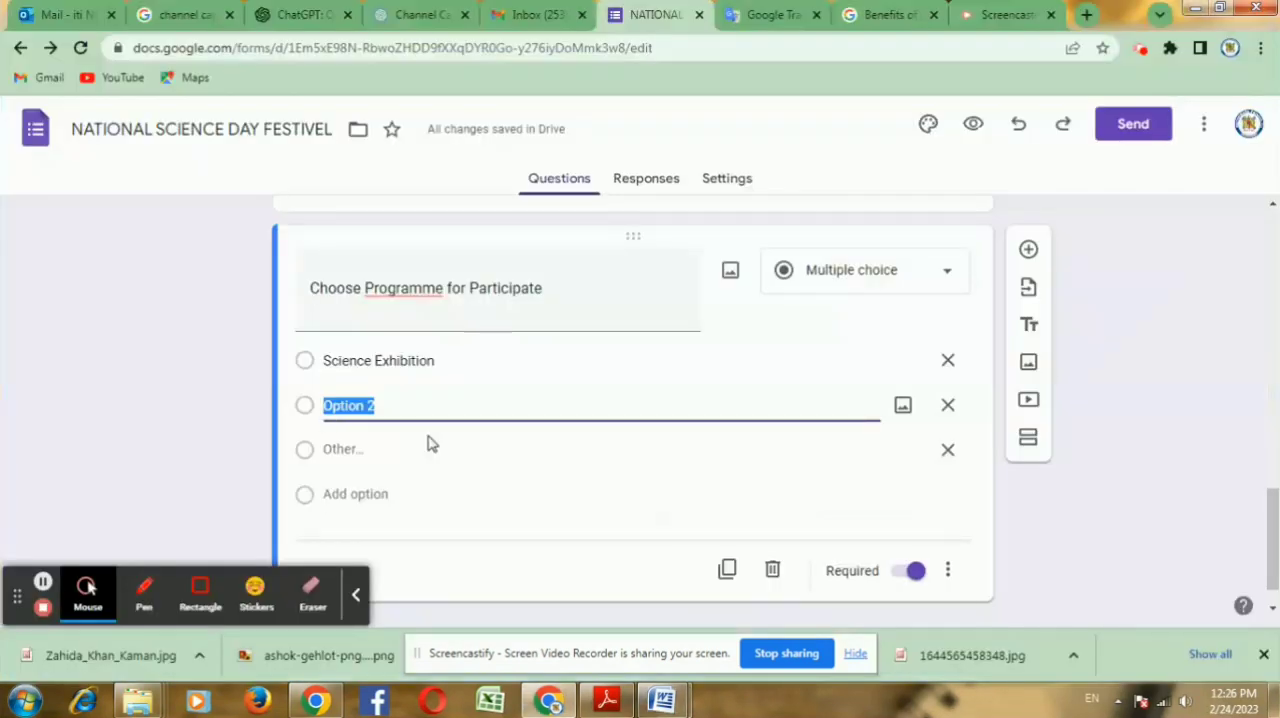
key("ctrl+v")
left_click(43, 581)
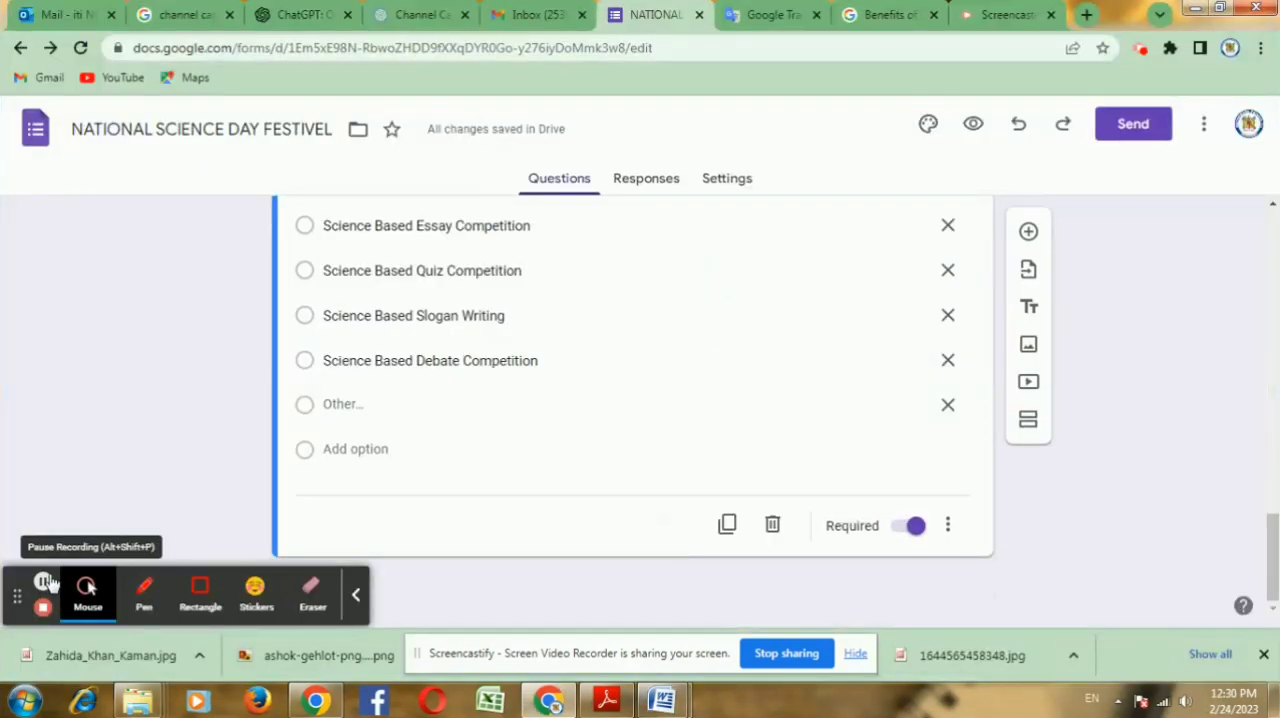
Step: Review the programme options and the participant questions of the form from its end back to the header
scroll(495, 422, "up", 4)
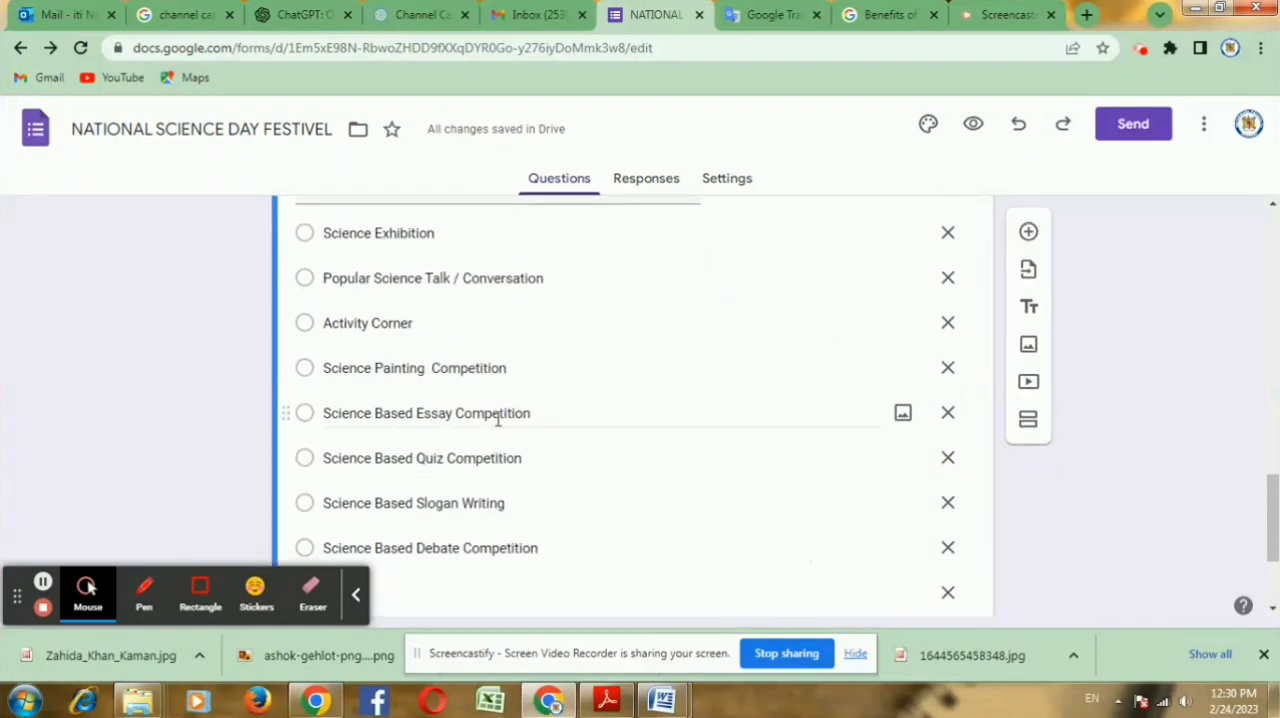
scroll(517, 443, "up", 2)
scroll(517, 443, "down", 4)
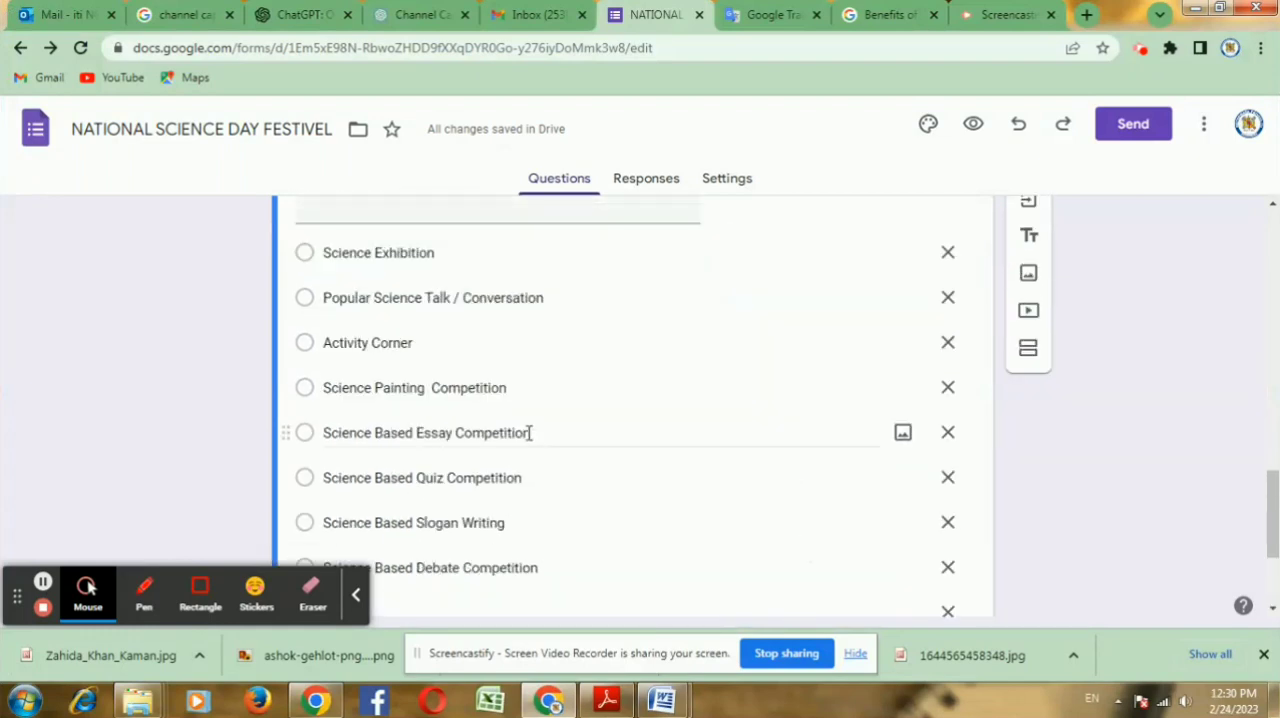
scroll(530, 441, "down", 1)
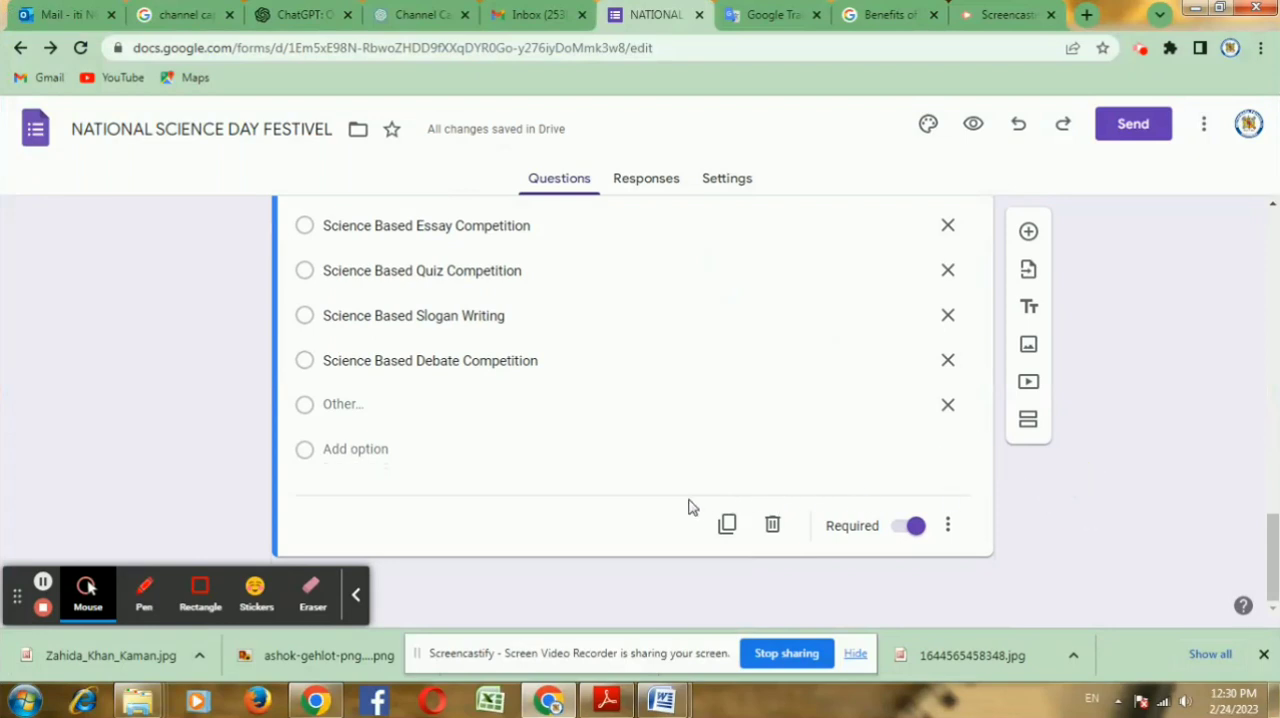
scroll(606, 468, "up", 2)
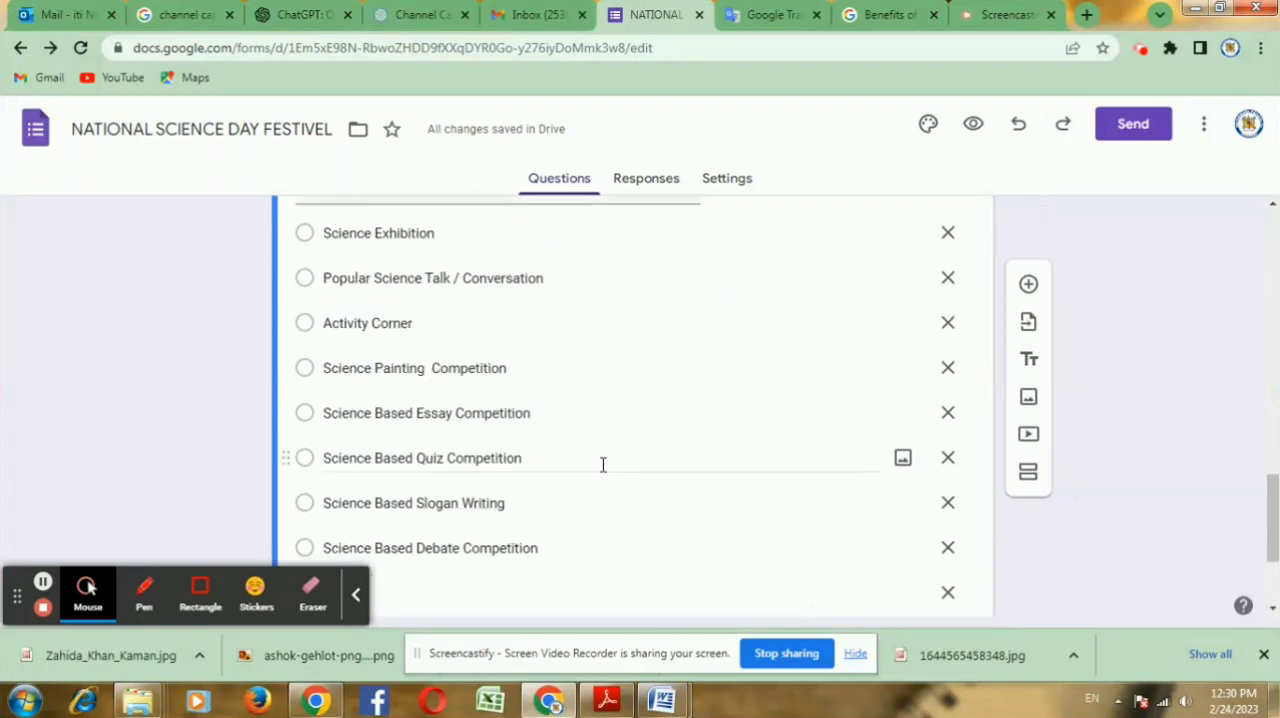
scroll(603, 464, "up", 3)
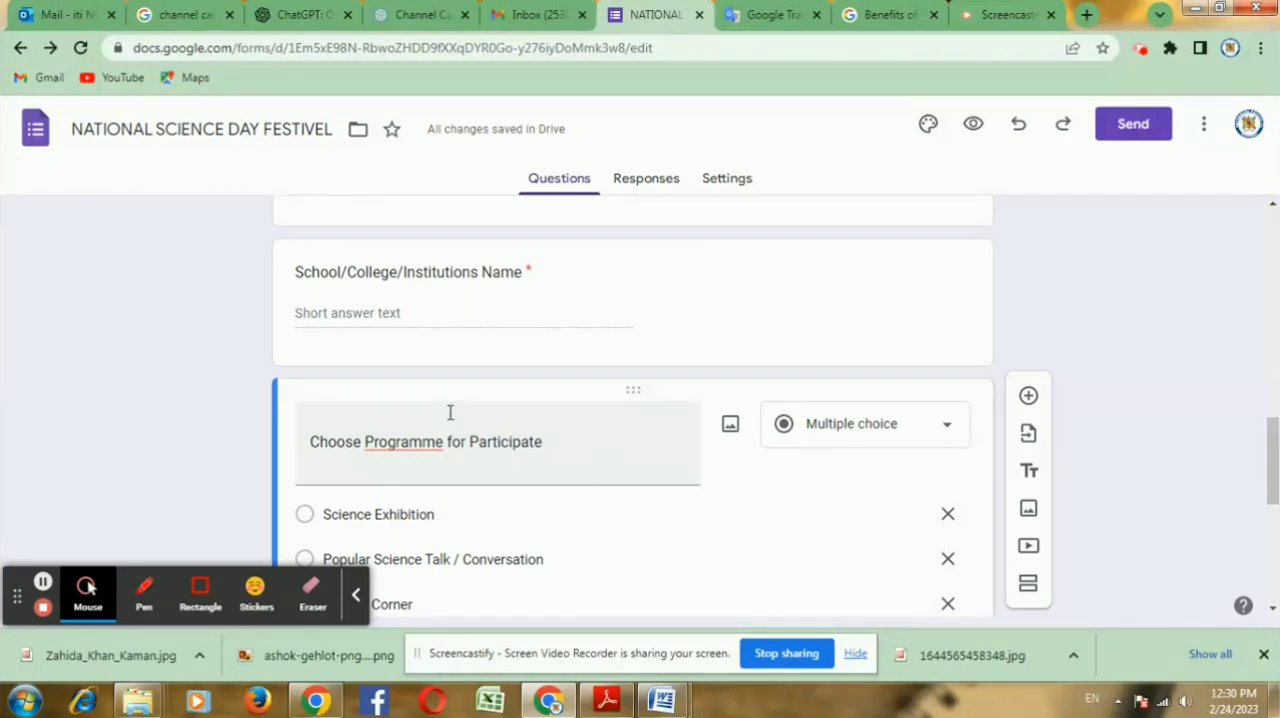
scroll(837, 431, "up", 6)
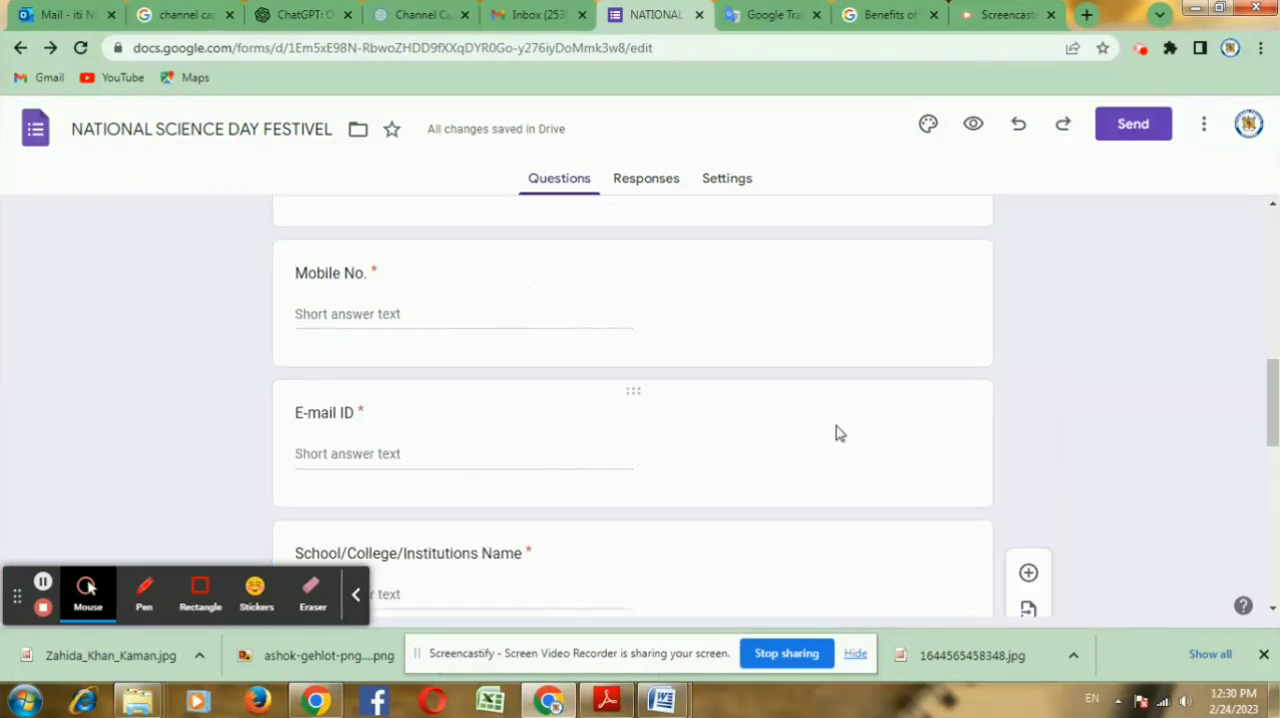
scroll(830, 422, "up", 6)
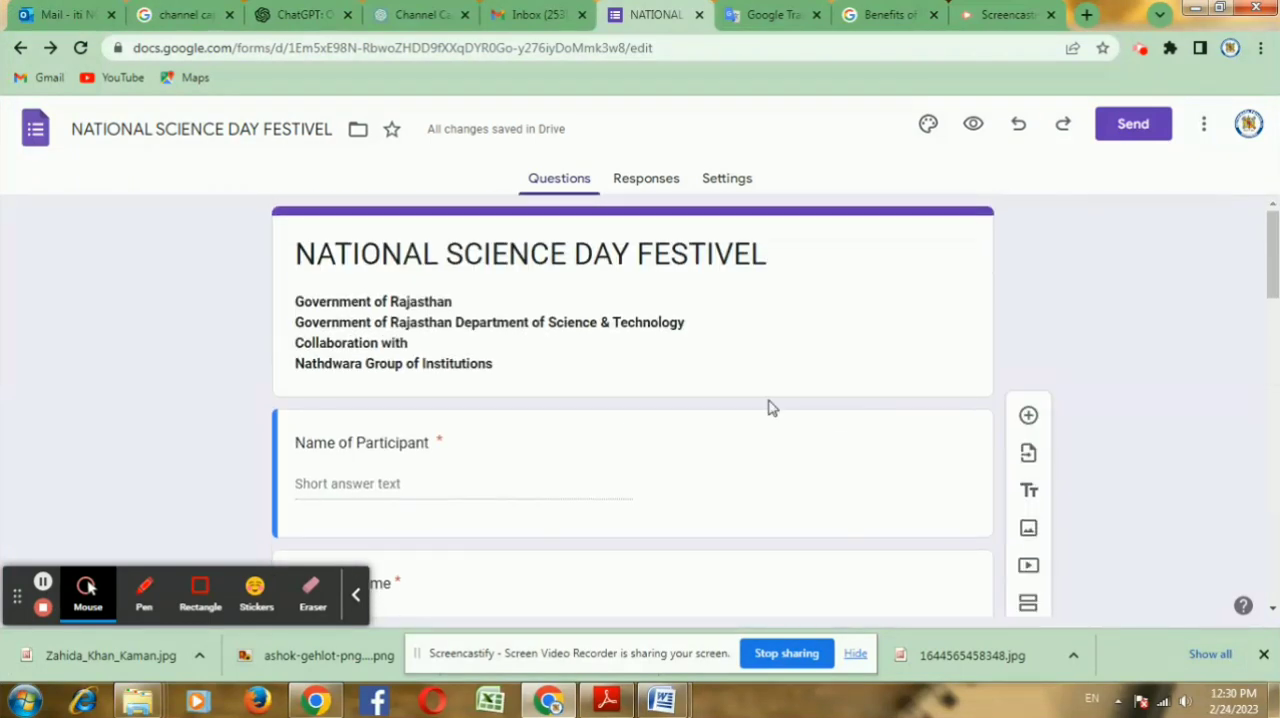
Step: Open the form's sending options and enter the recipient's e-mail address for the invitation
left_click(1130, 128)
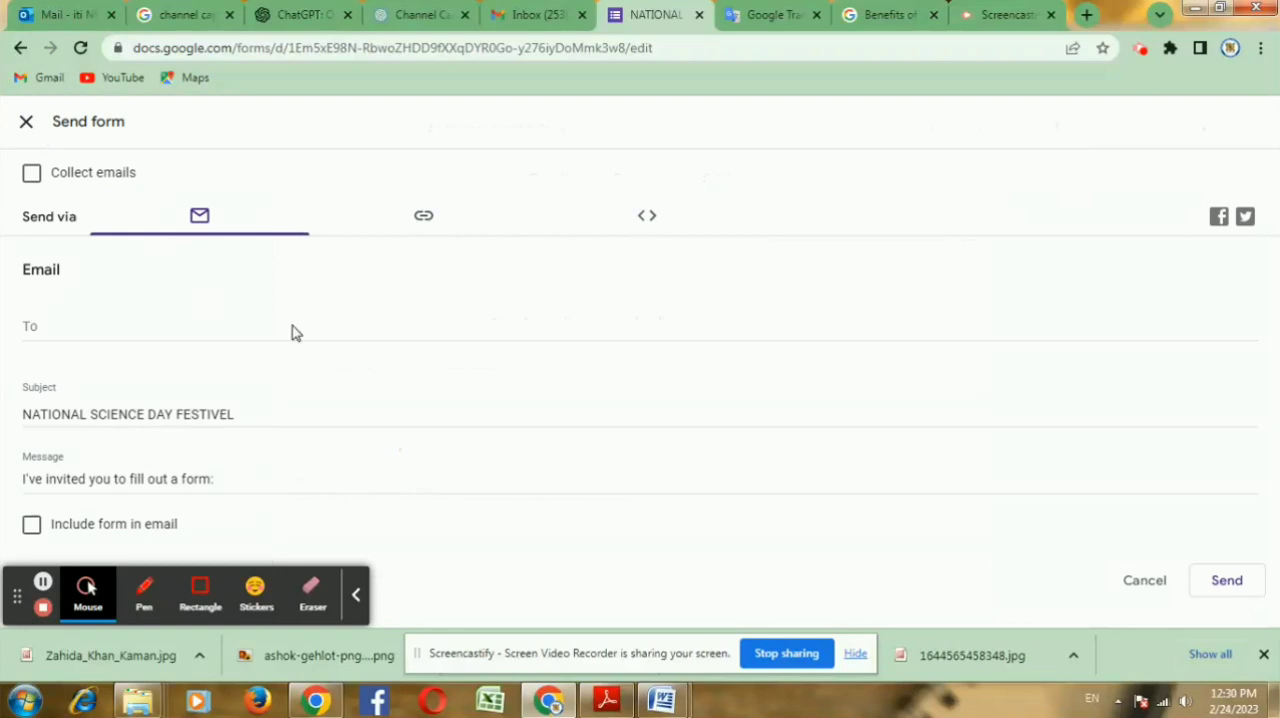
left_click(47, 319)
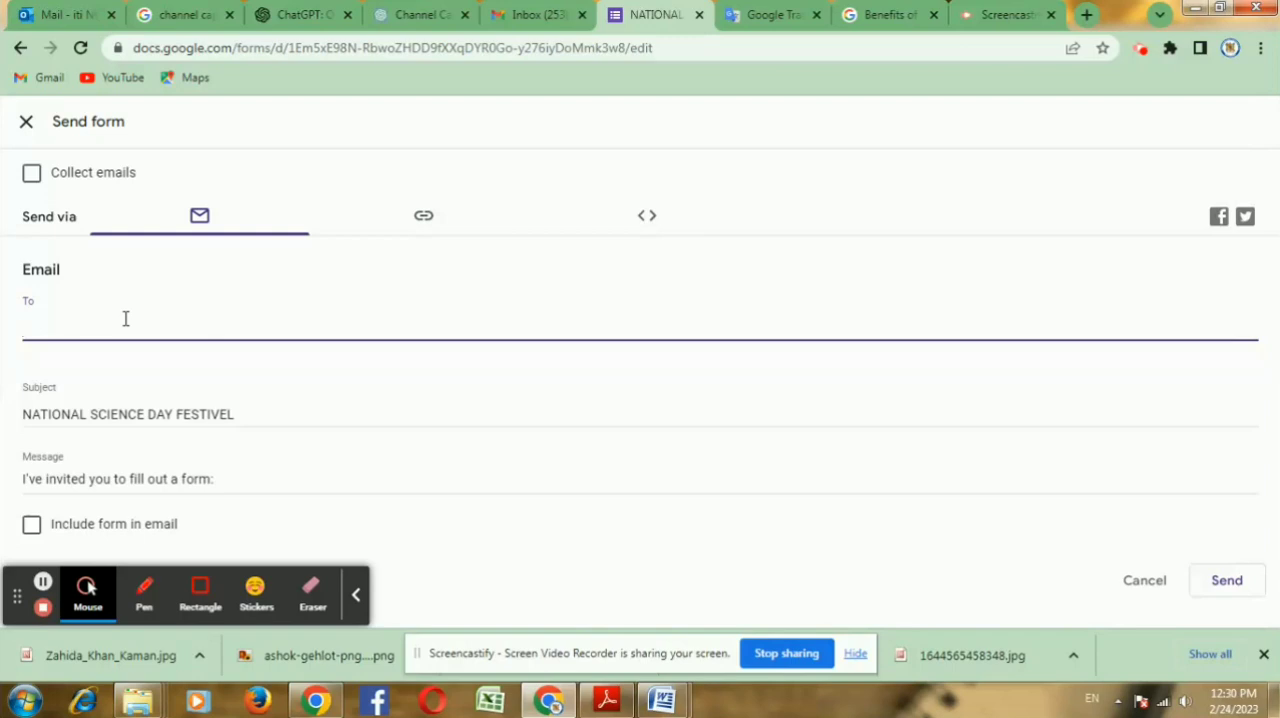
type("ma")
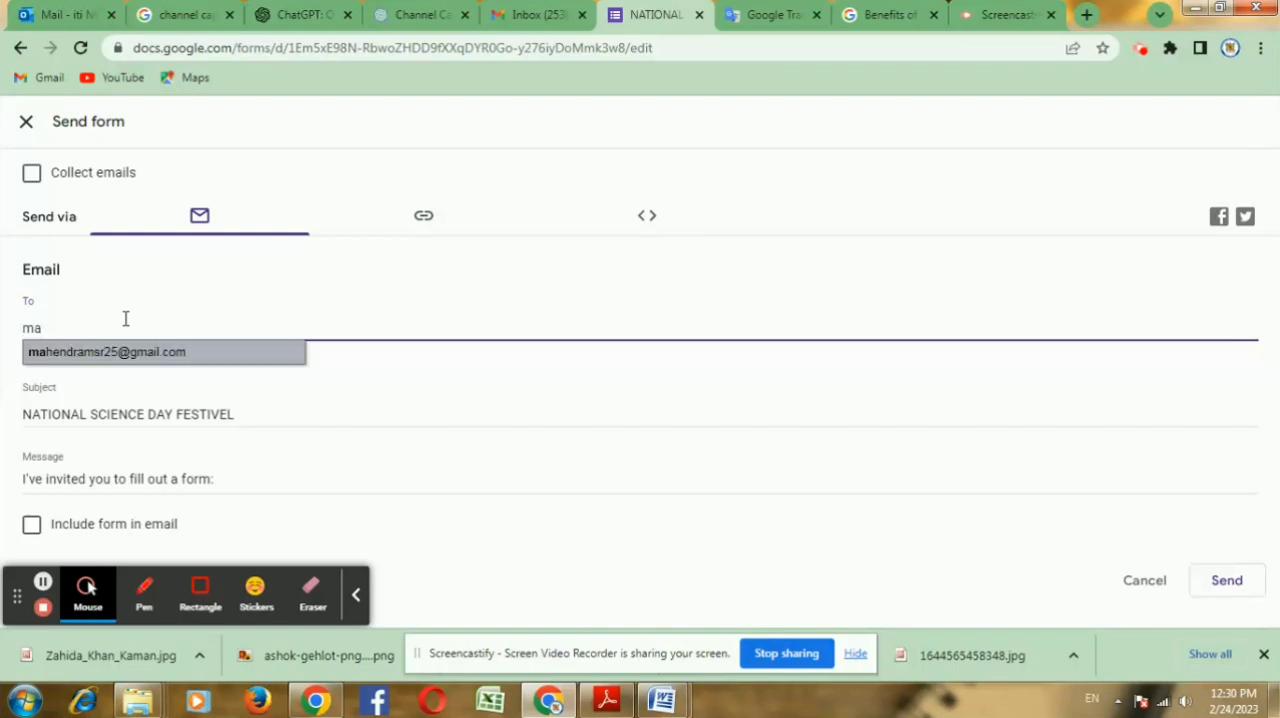
type("h")
left_click(147, 355)
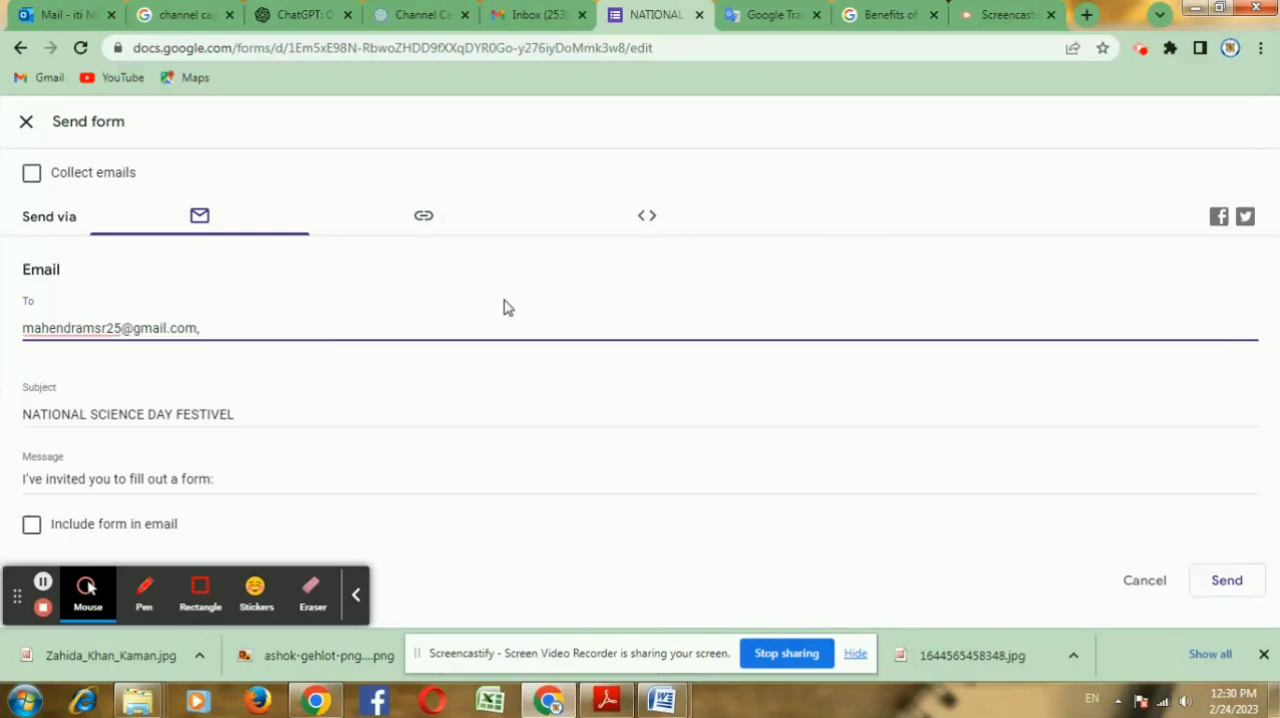
Step: View the form's link sharing option, return to e-mail sharing and send the invitation
left_click(425, 220)
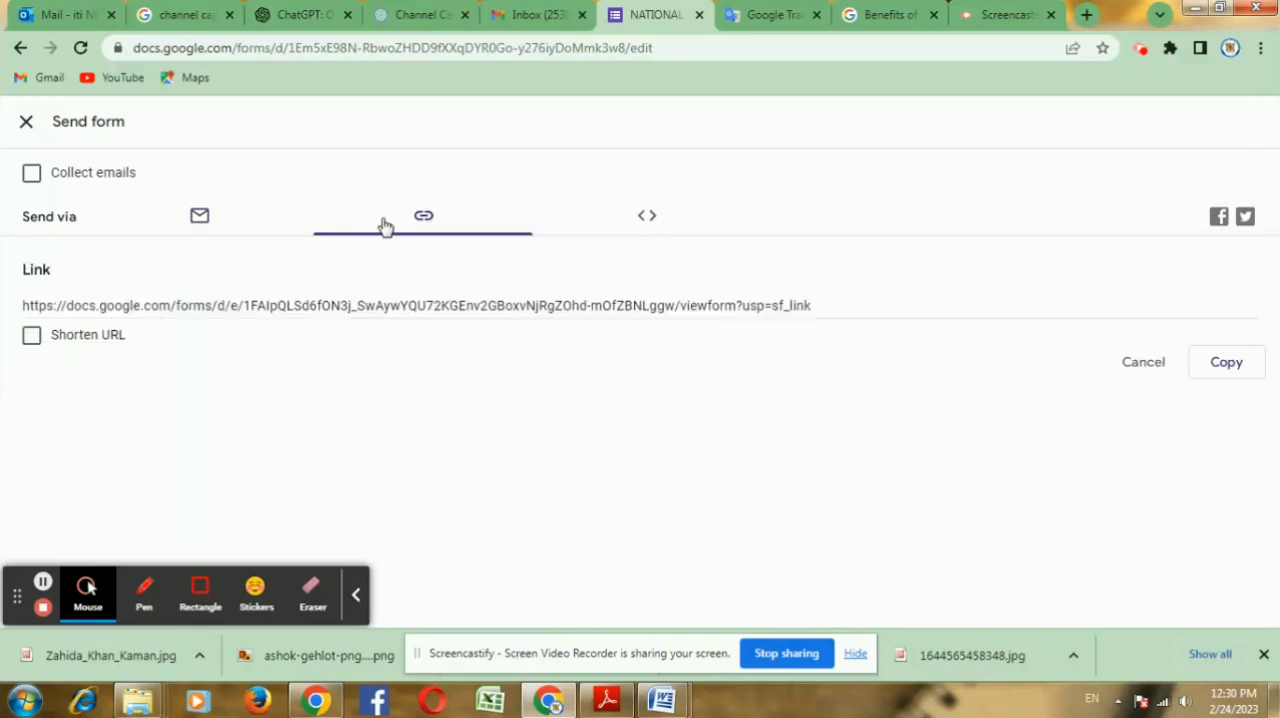
left_click(190, 217)
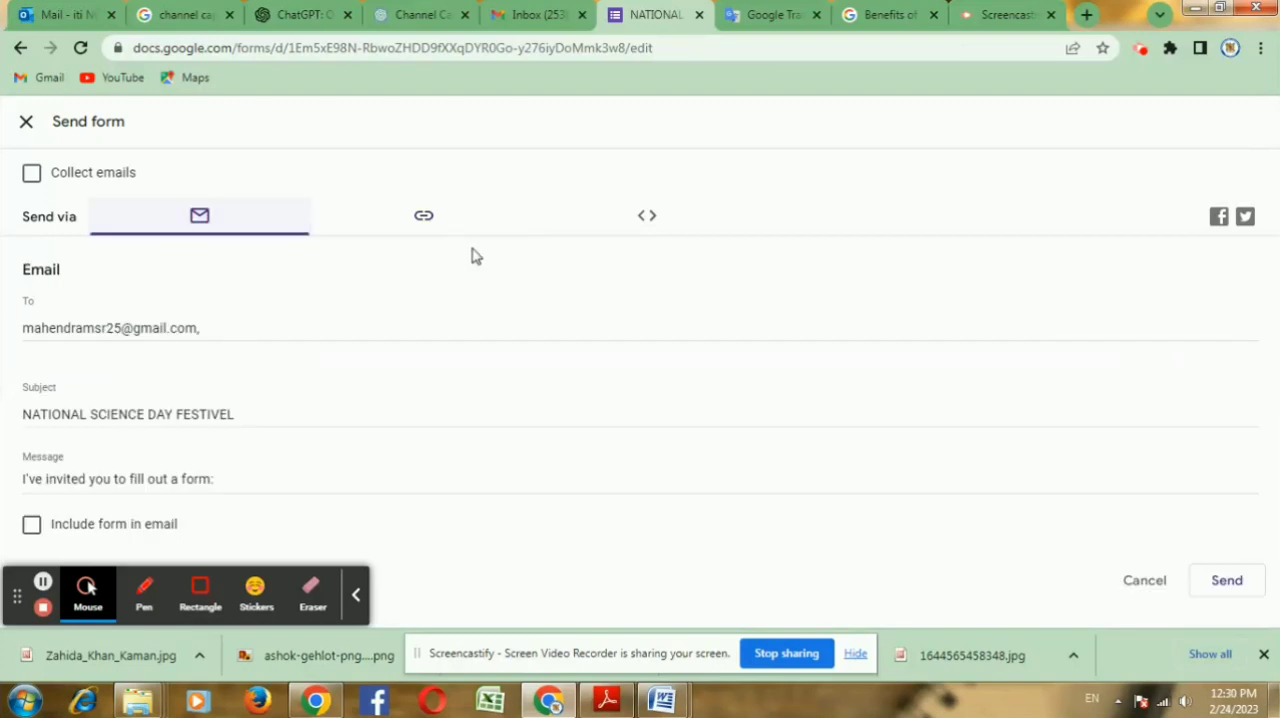
left_click(1240, 580)
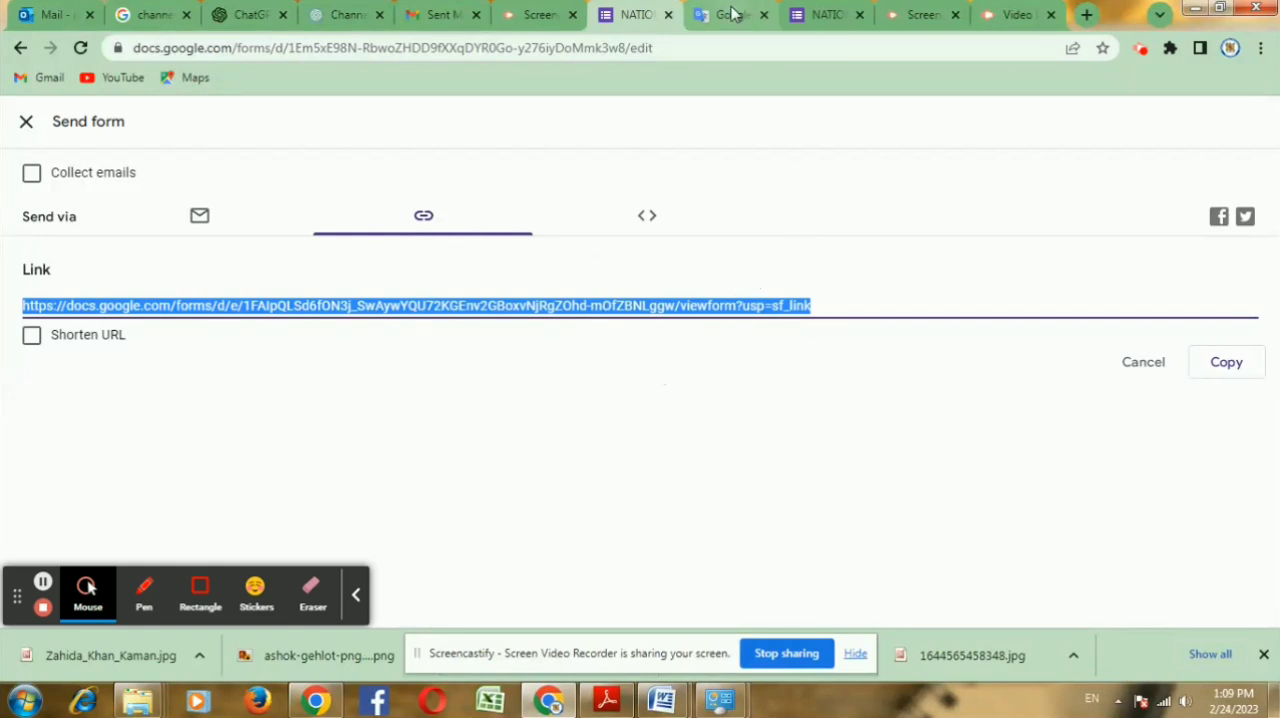
Step: Open the form's shareable link in the browser tab that holds the Screencastify videos page
left_click(915, 14)
left_click(336, 47)
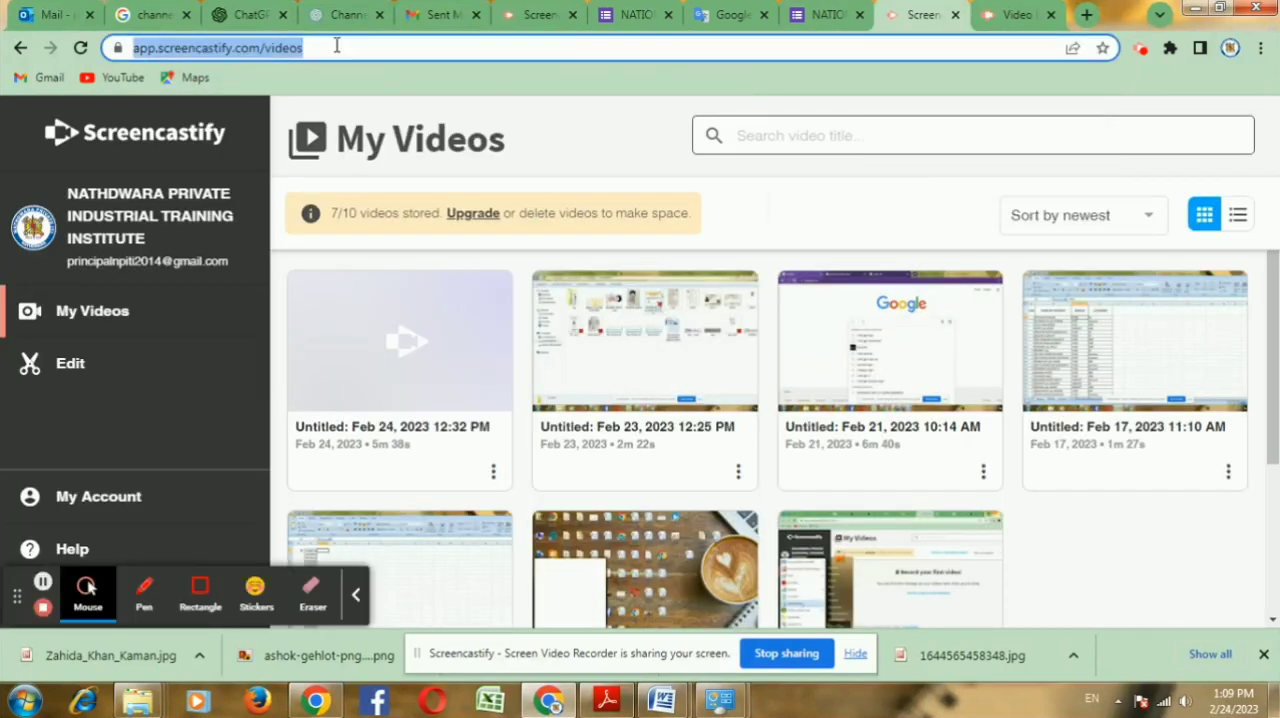
key("ctrl+v")
key("Return")
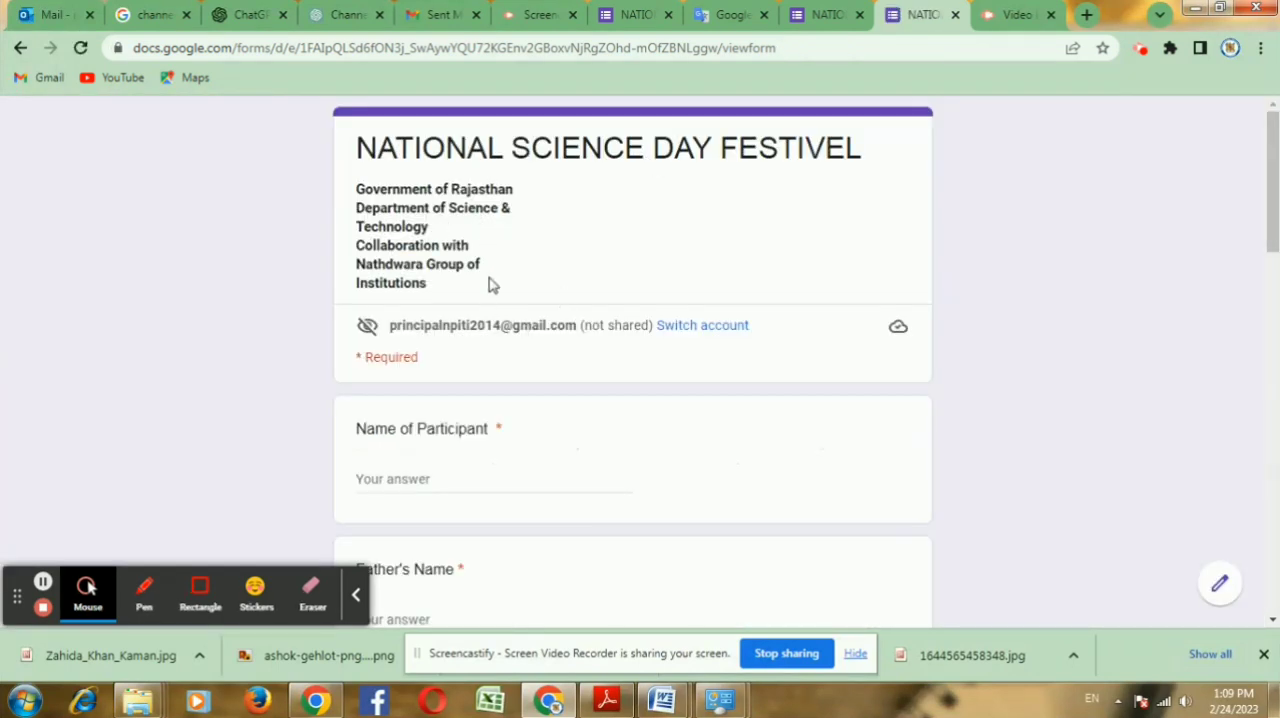
Step: Examine the live form's participant questions, including the Date of Birth field, down to the programme choices
scroll(531, 364, "down", 1)
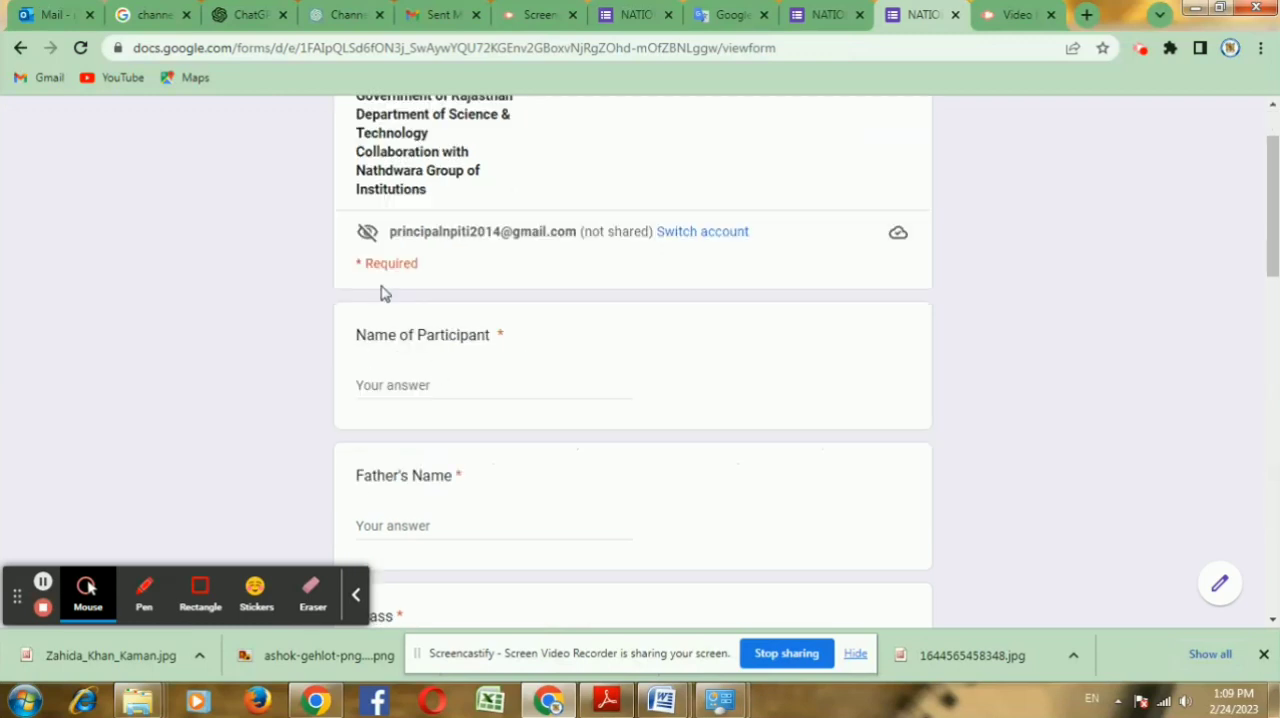
scroll(540, 374, "down", 4)
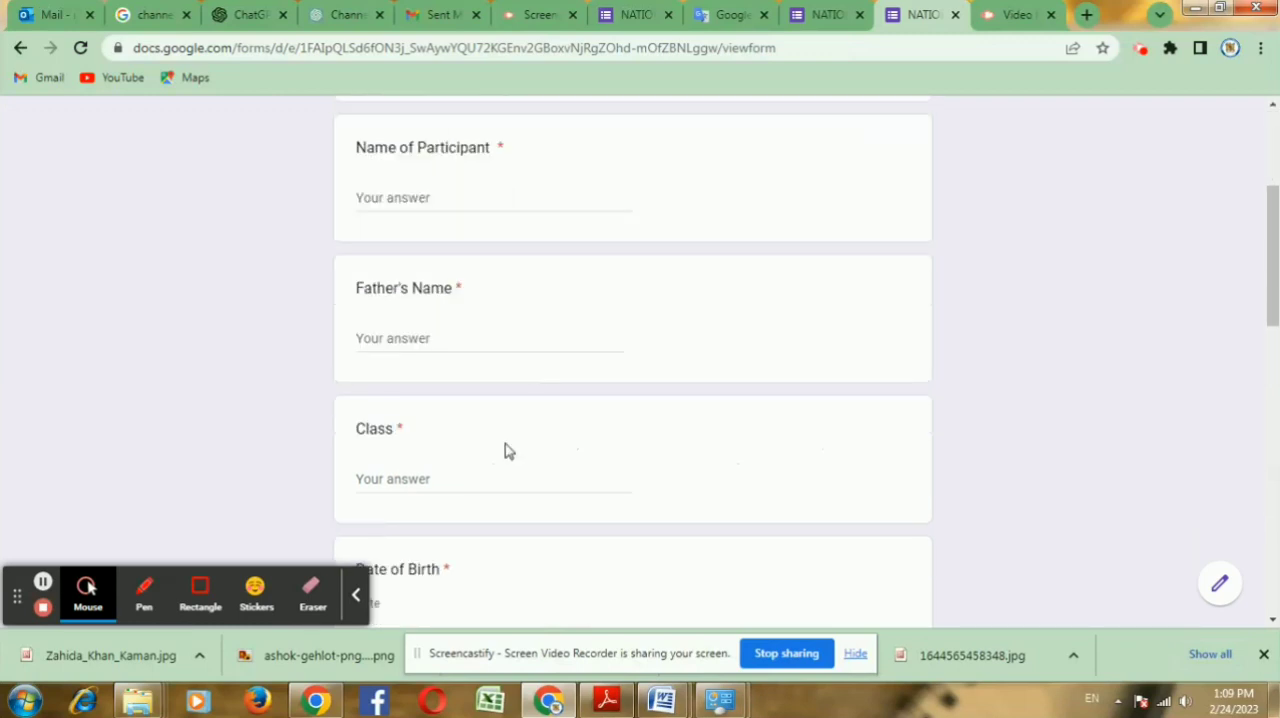
left_click(424, 446)
scroll(583, 420, "down", 2)
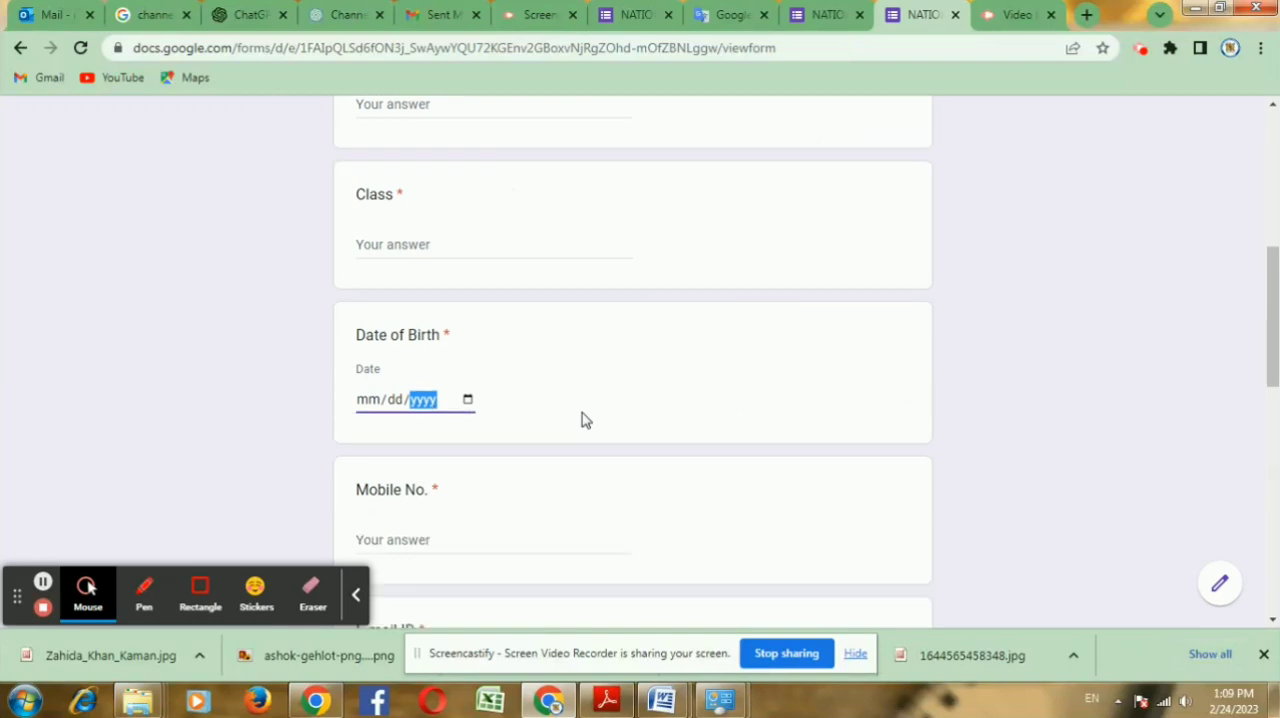
scroll(560, 460, "down", 5)
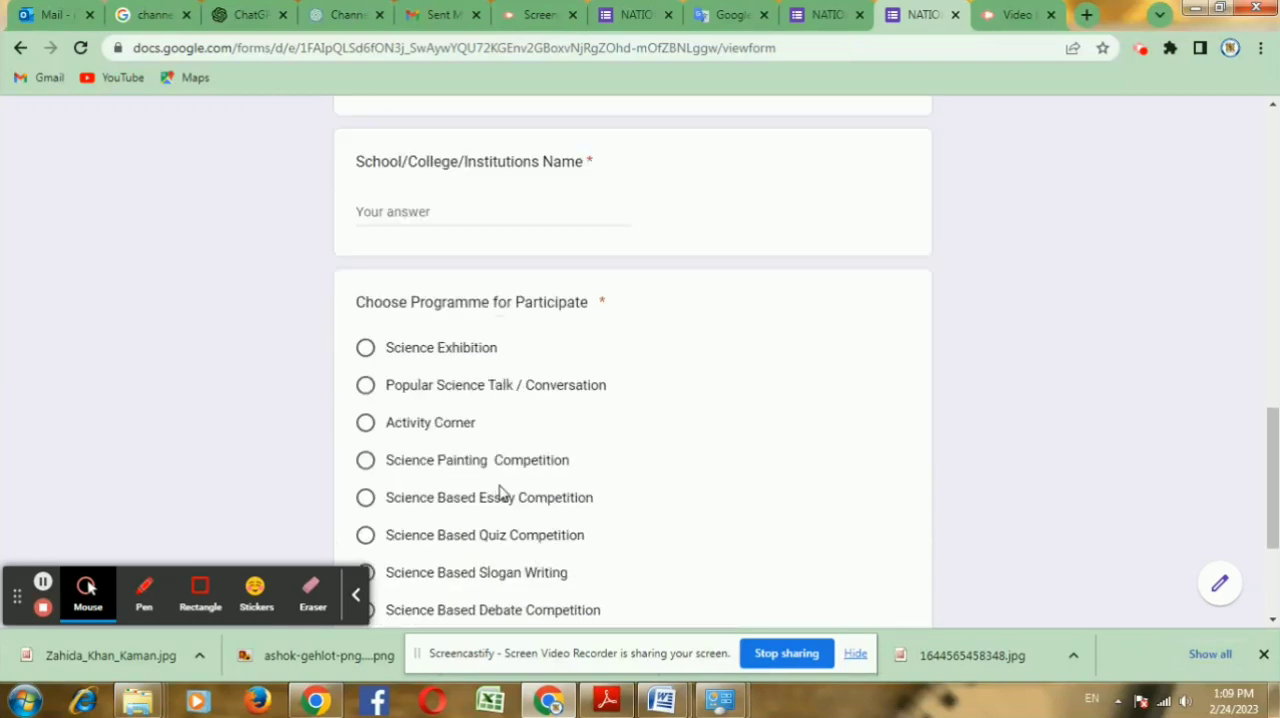
Step: Try several programme choices in the live form, settle on "Science Exhibition" and look back over the questions
left_click(366, 385)
left_click(365, 428)
left_click(366, 460)
left_click(366, 422)
left_click(366, 385)
left_click(367, 347)
scroll(643, 423, "down", 2)
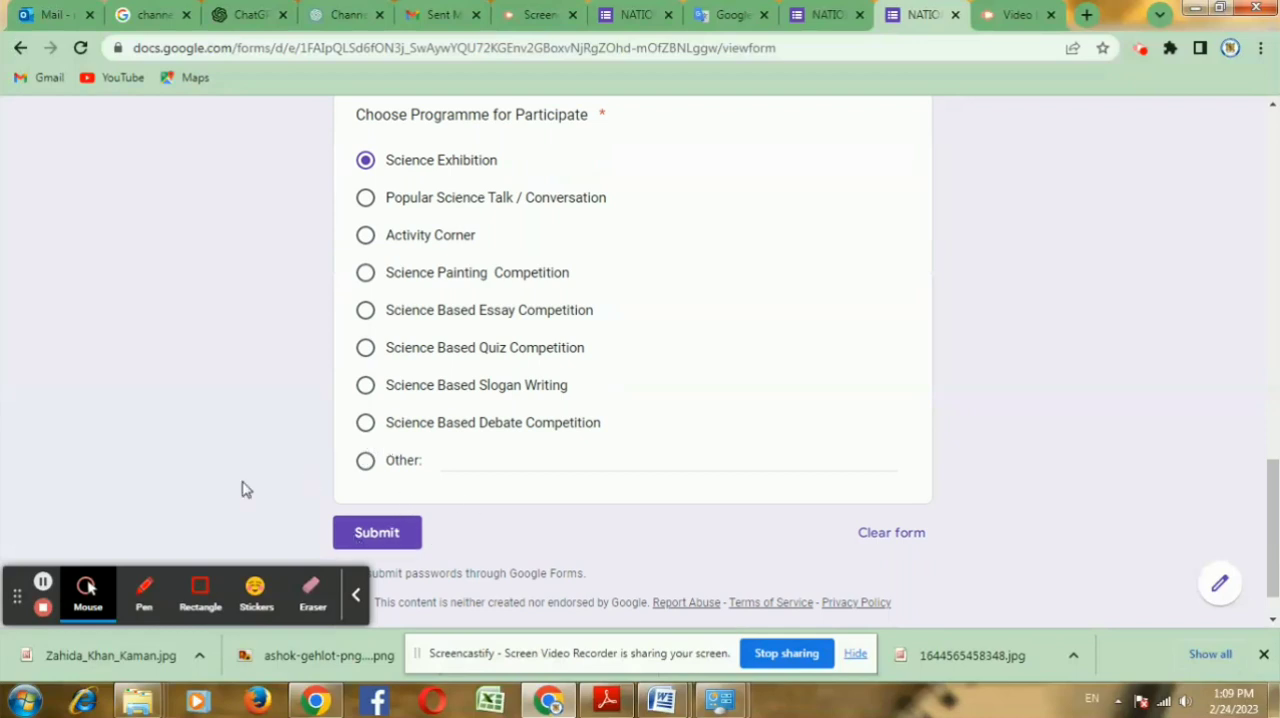
scroll(870, 450, "up", 5)
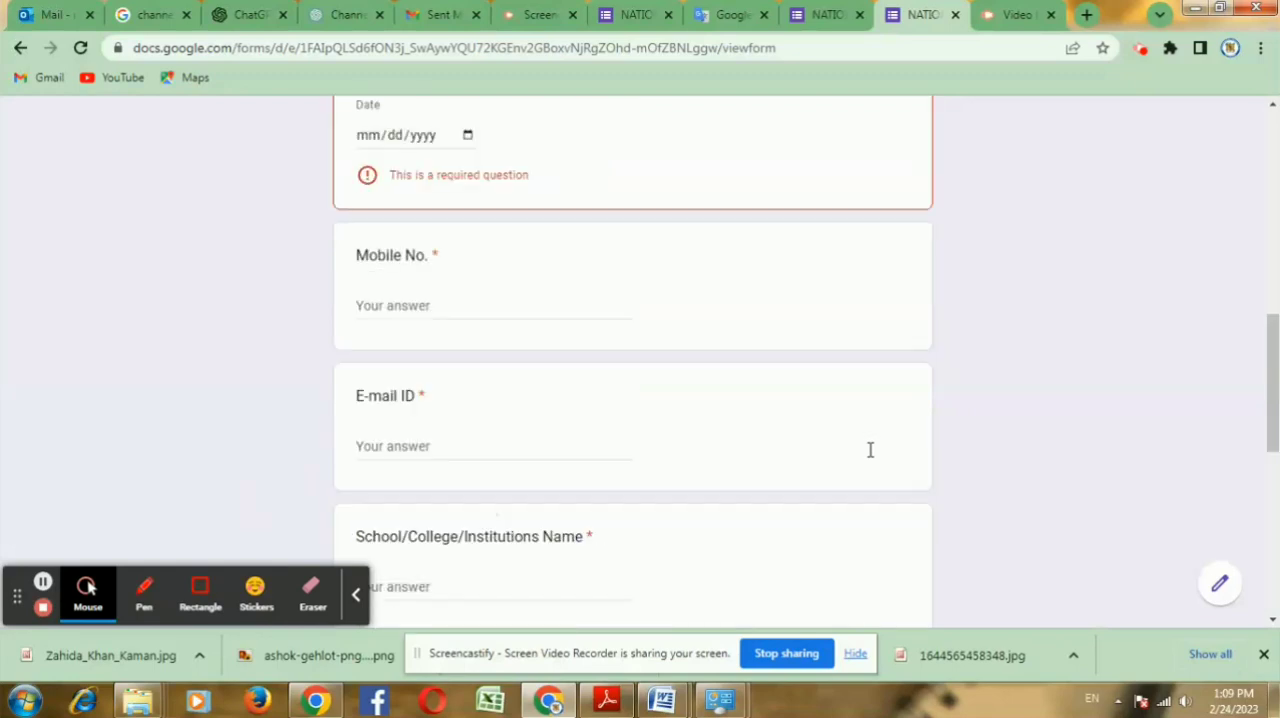
scroll(870, 450, "up", 5)
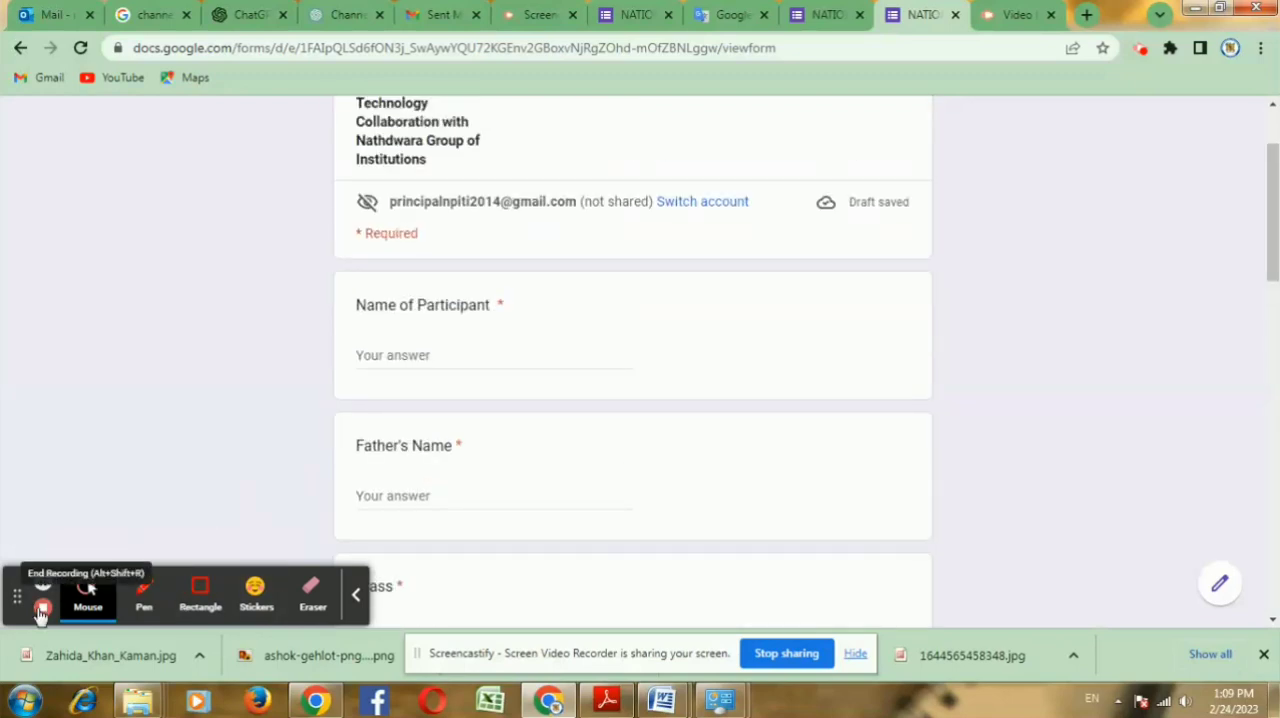